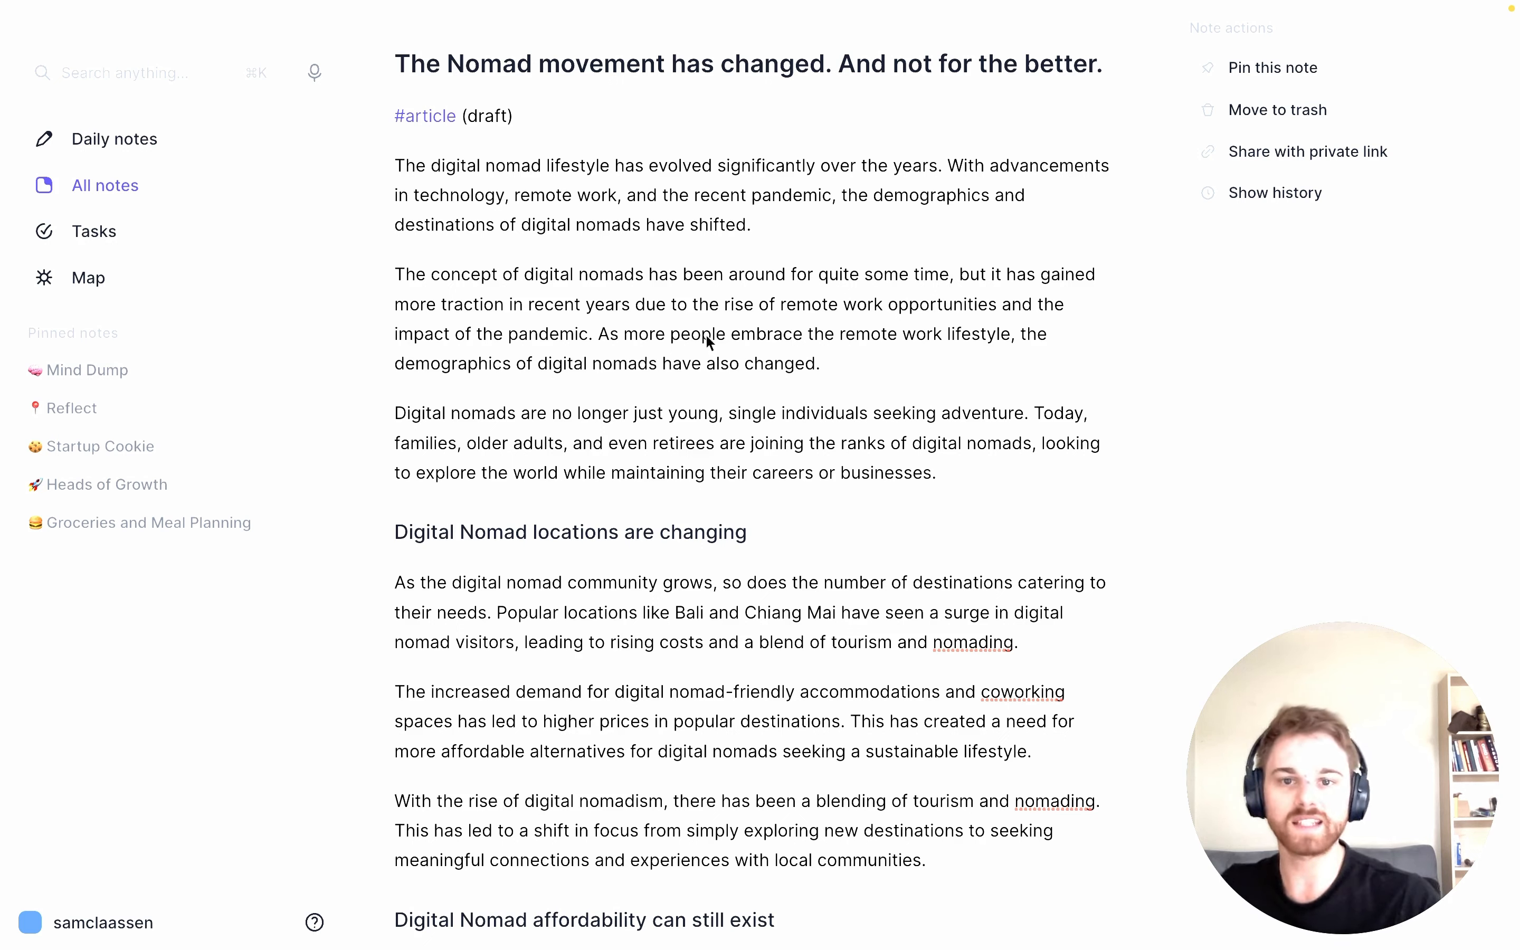
Select the draft article's body text through its closing paragraph and run the AI prompt "Act as a copy editor" on it
click(667, 249)
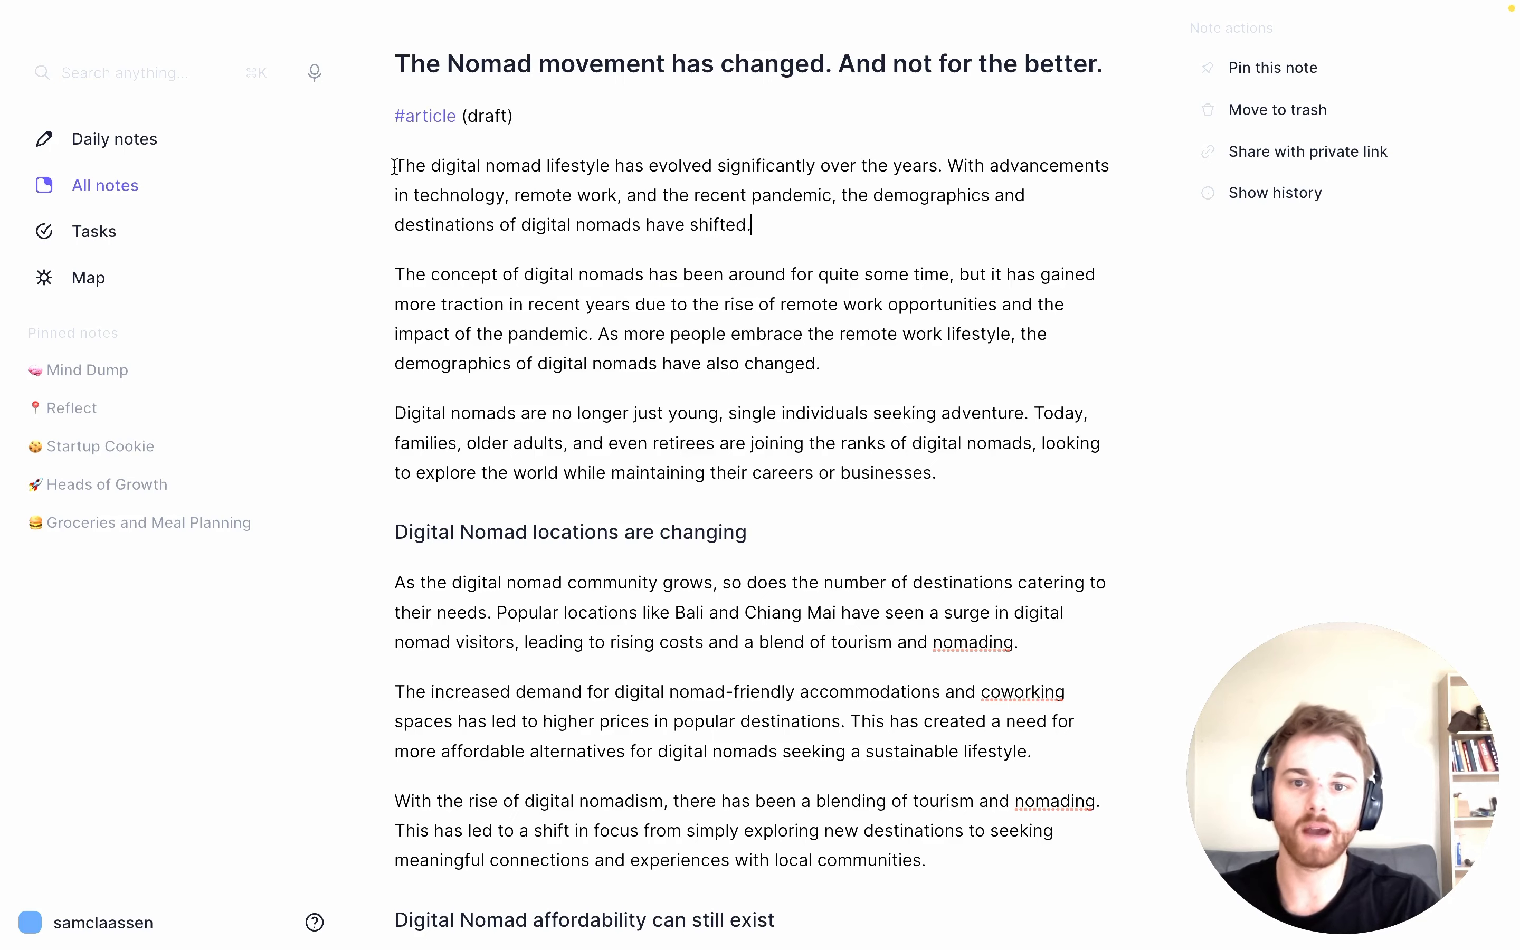
scroll(911, 937, down, 3)
scroll(911, 940, down, 18)
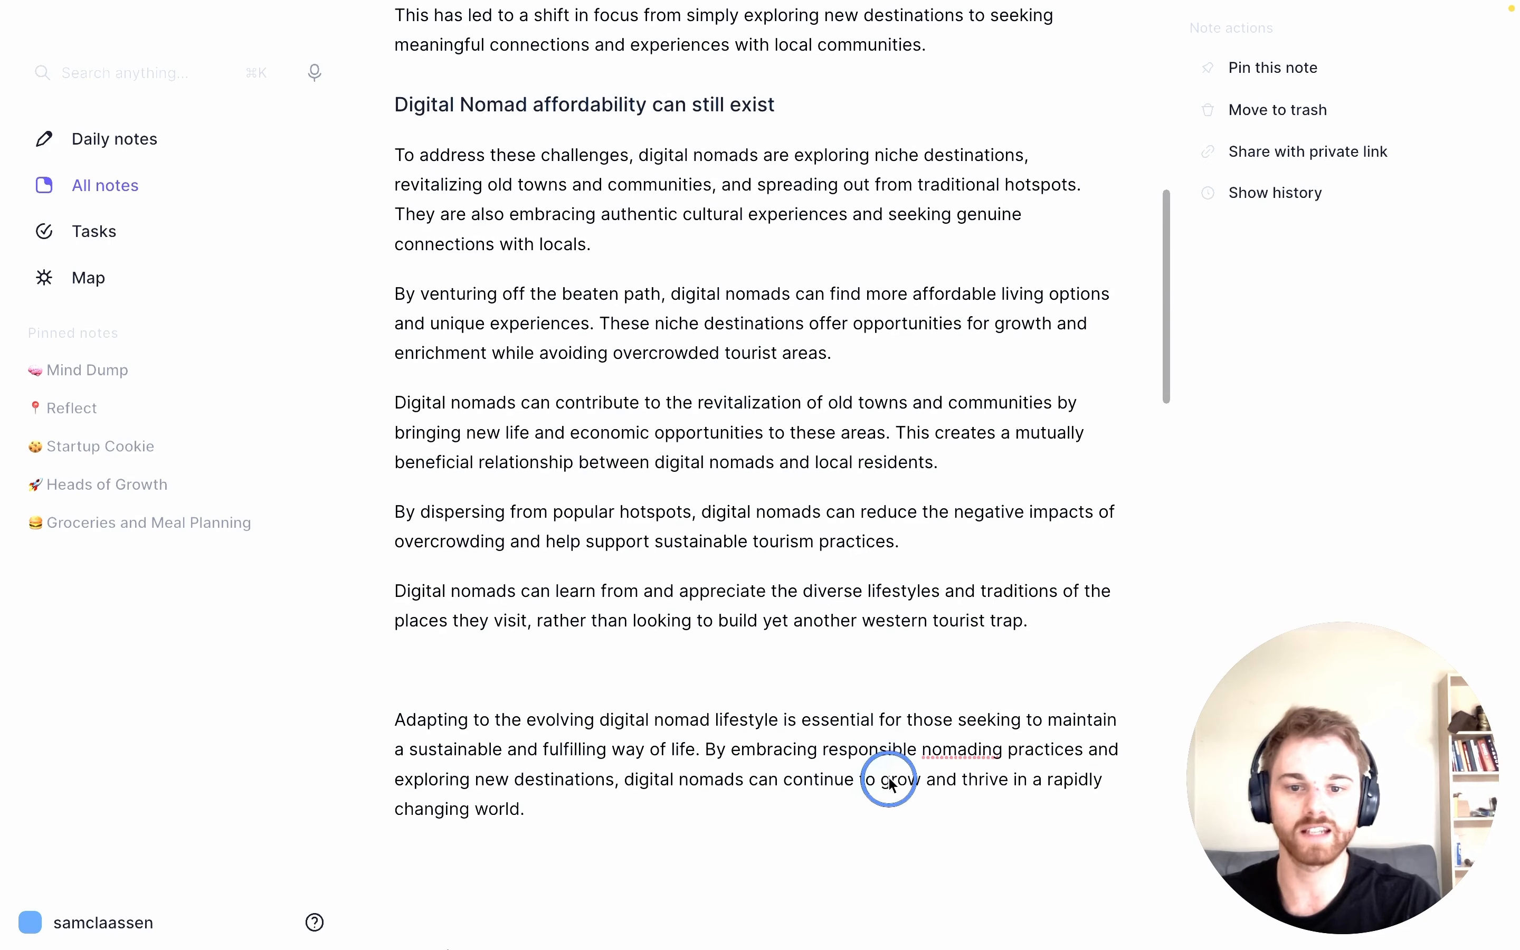
click(889, 776)
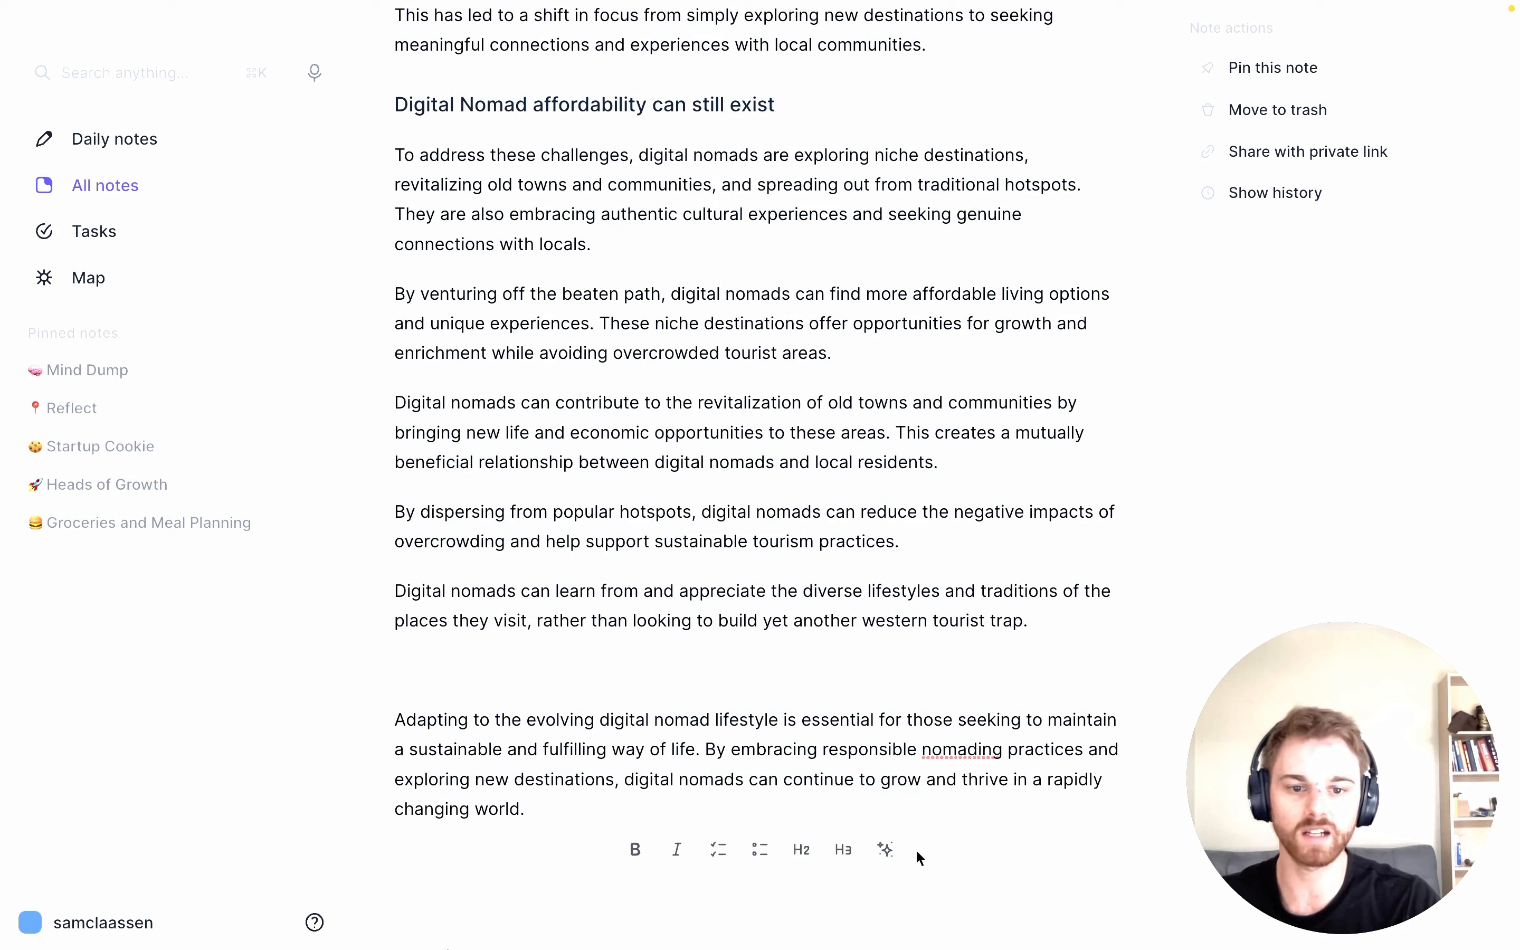
click(886, 850)
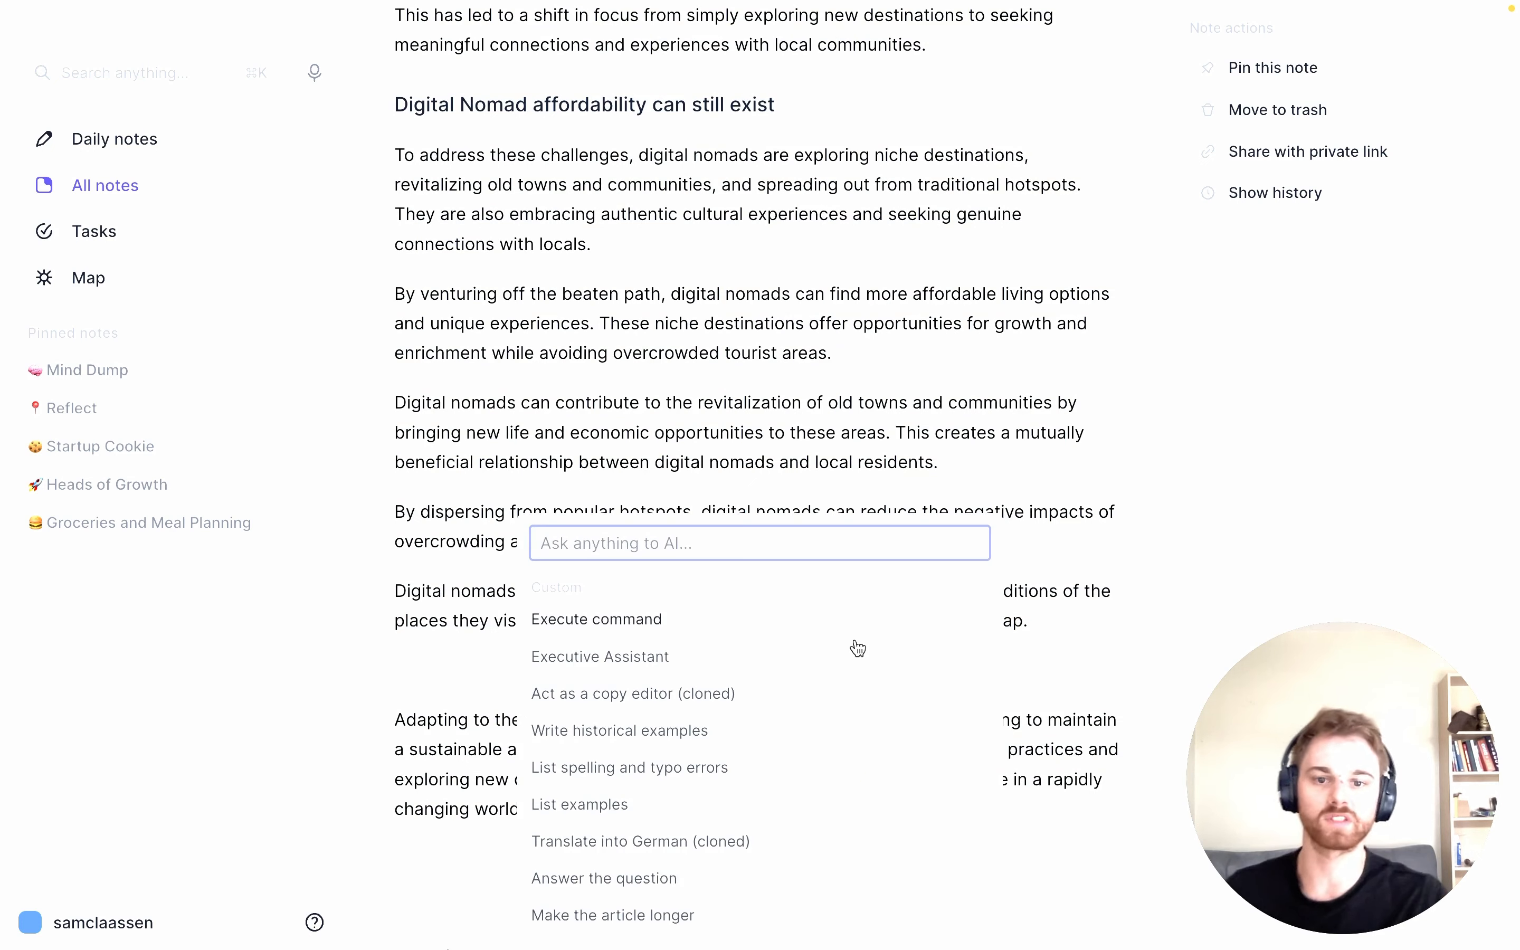
scroll(854, 649, down, 10)
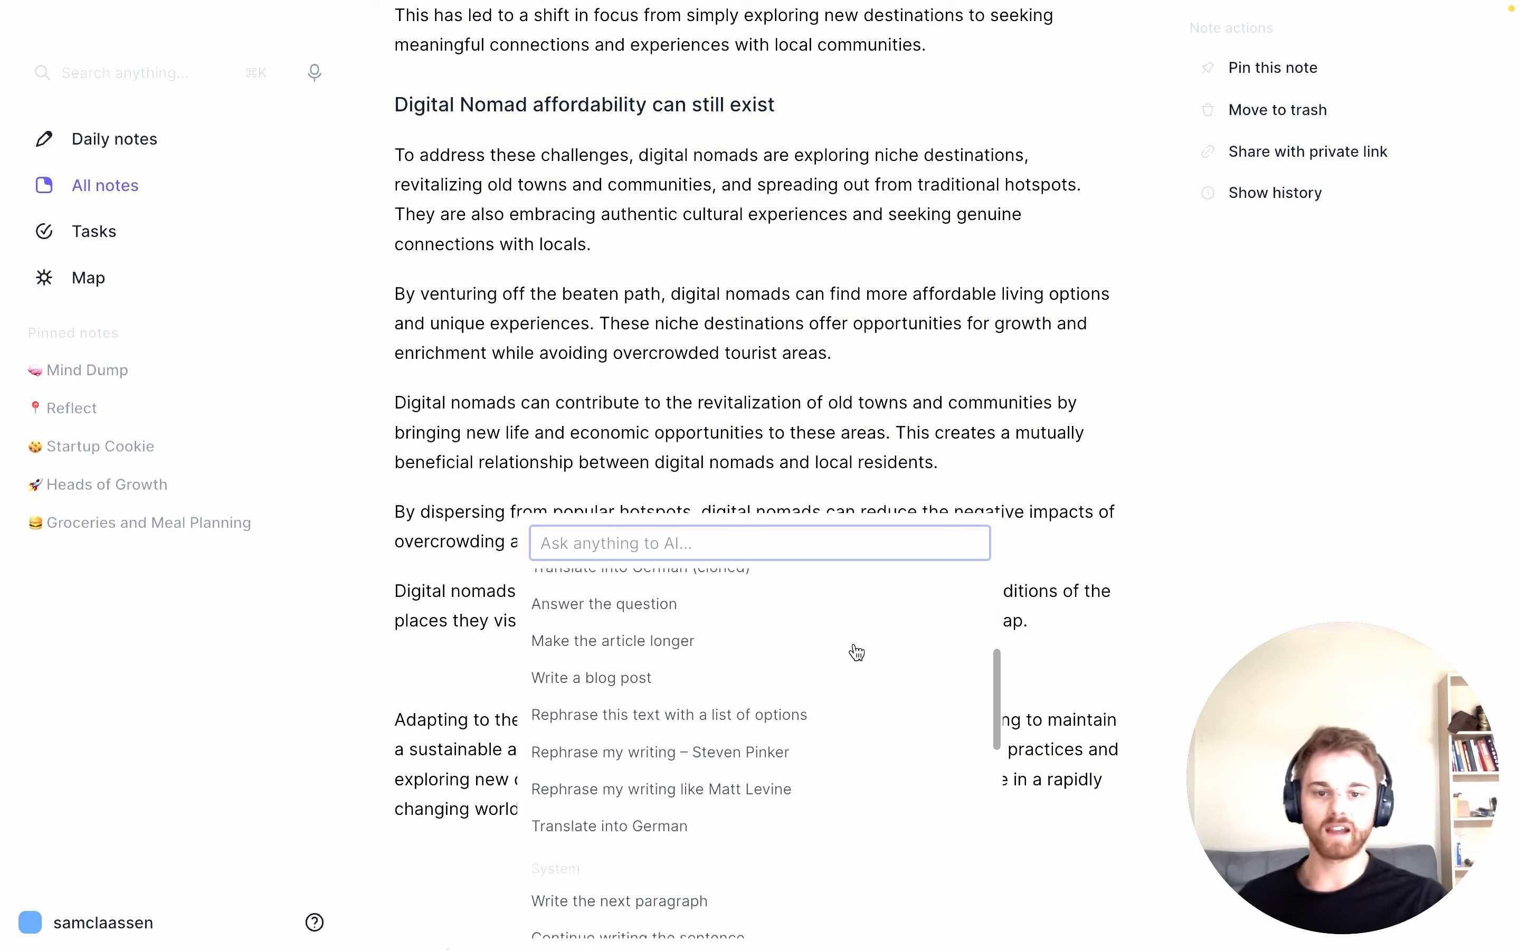
scroll(856, 652, up, 10)
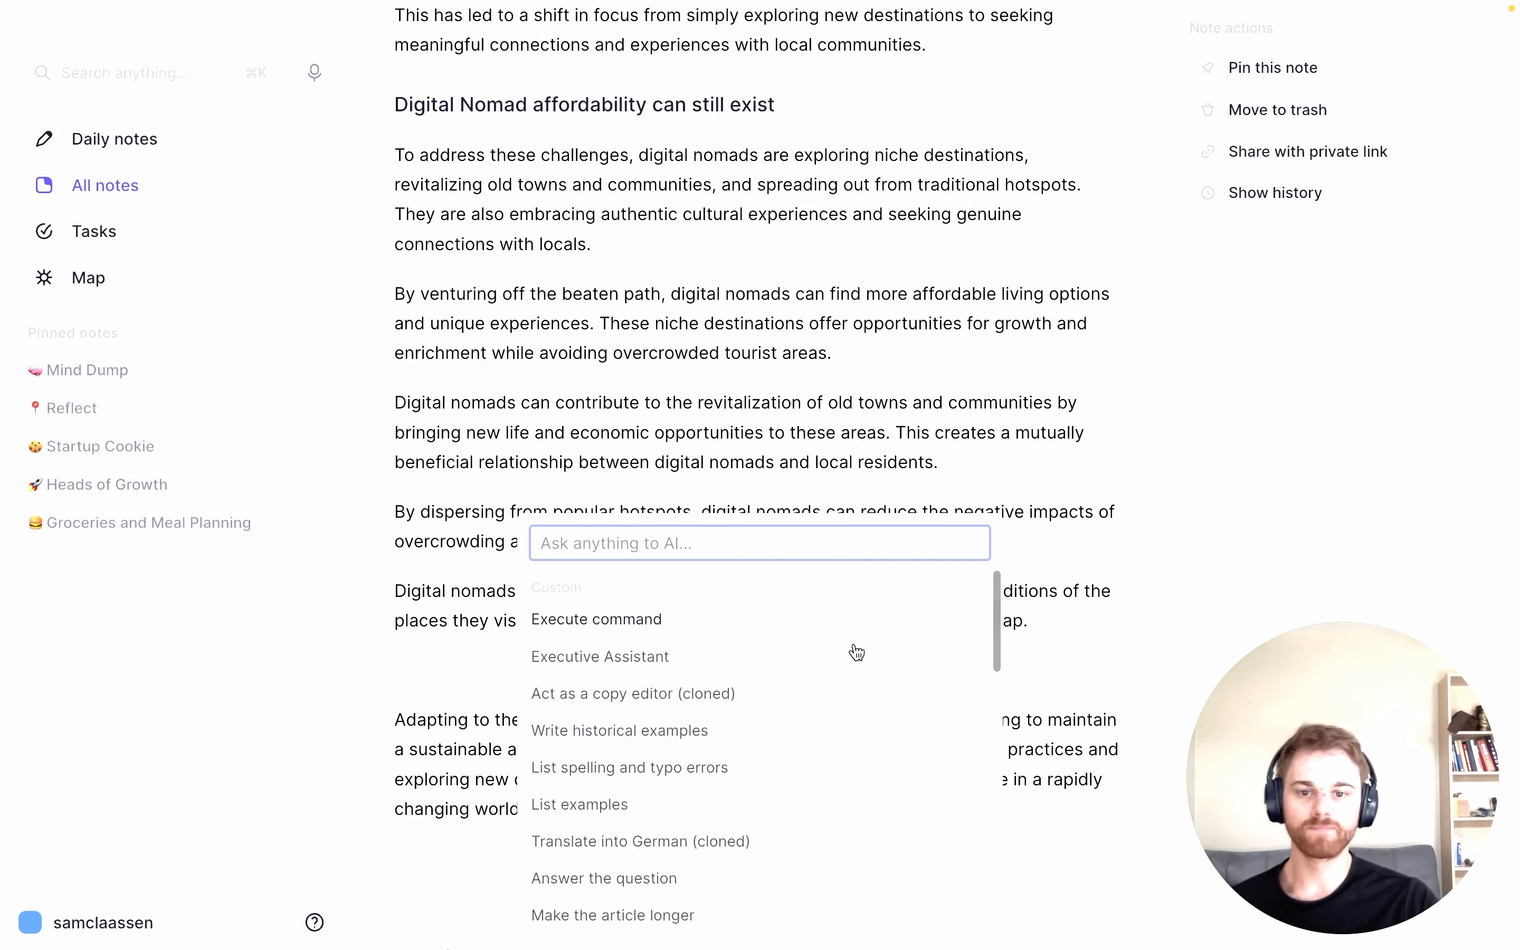
scroll(873, 682, down, 5)
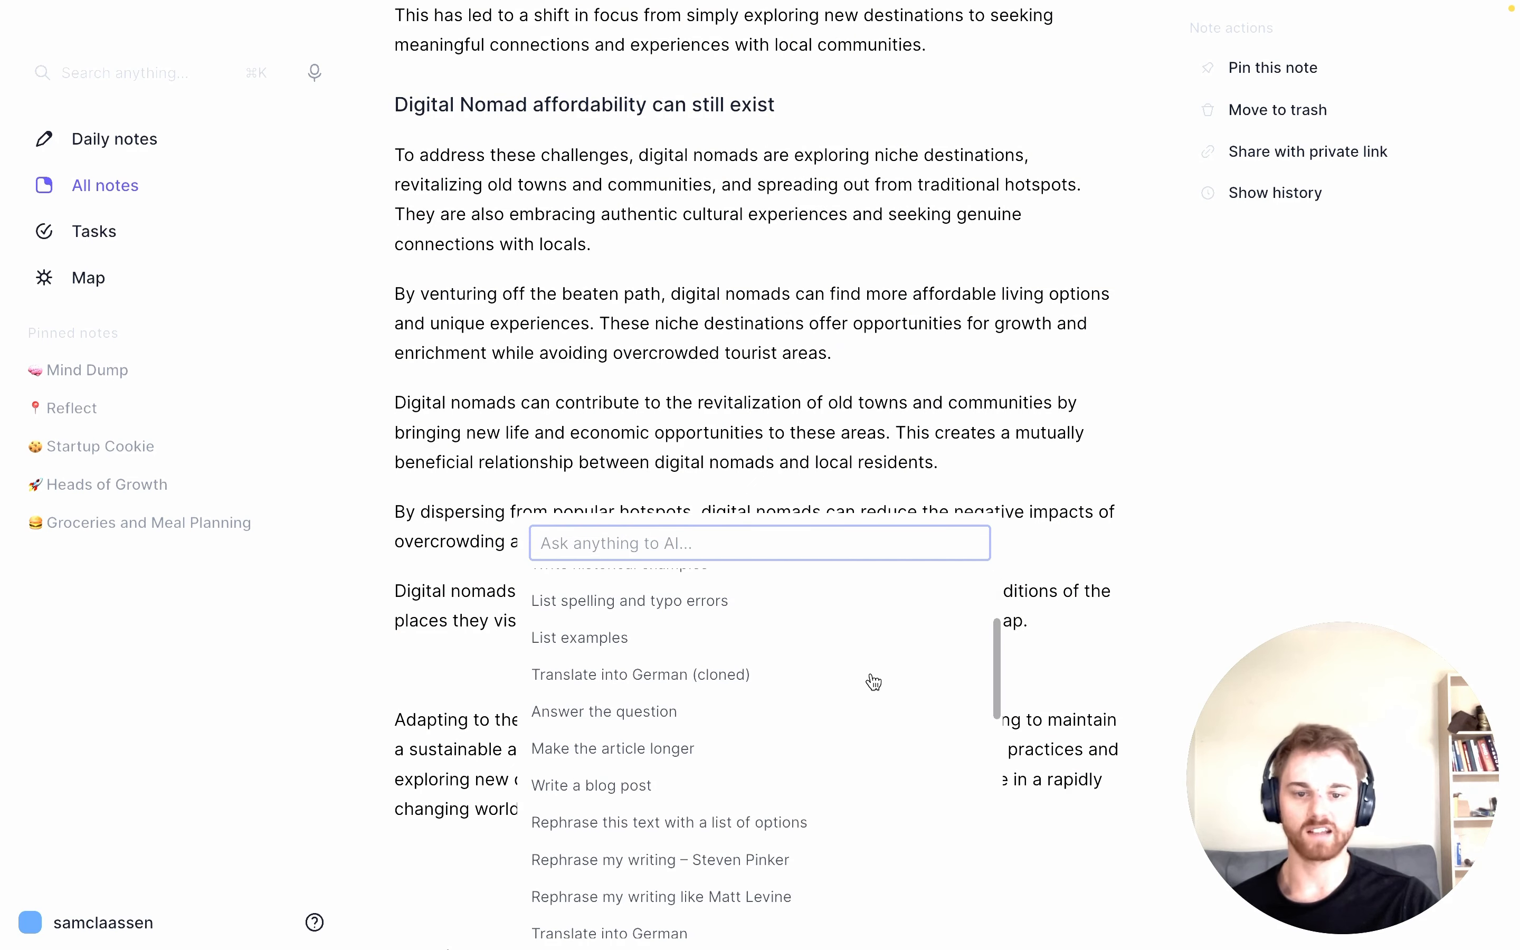
scroll(873, 682, down, 3)
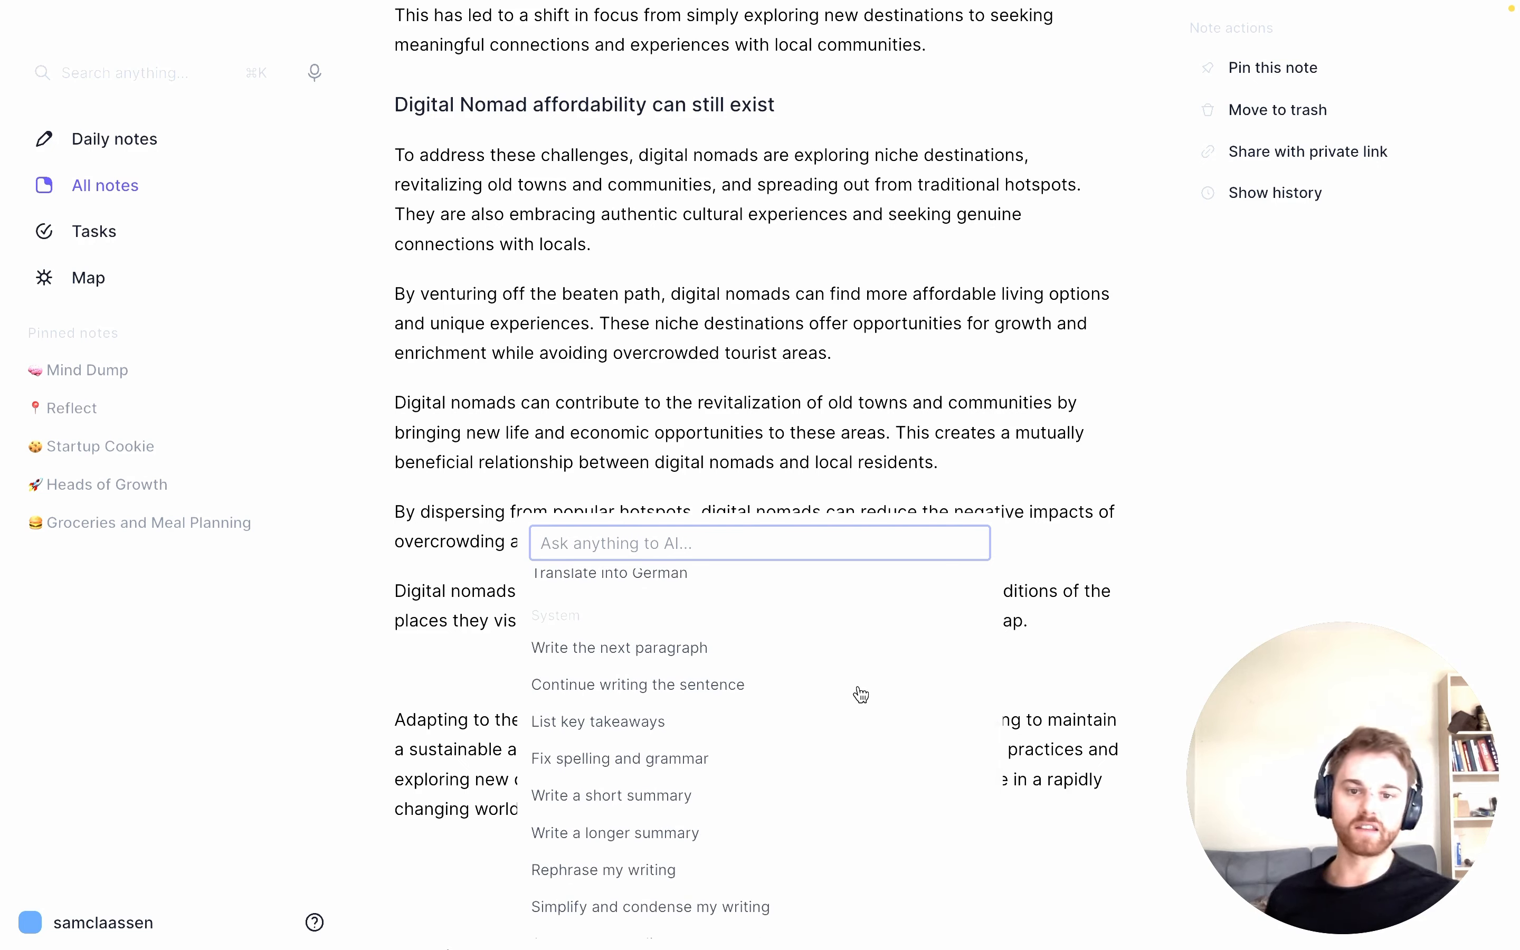
scroll(750, 728, down, 3)
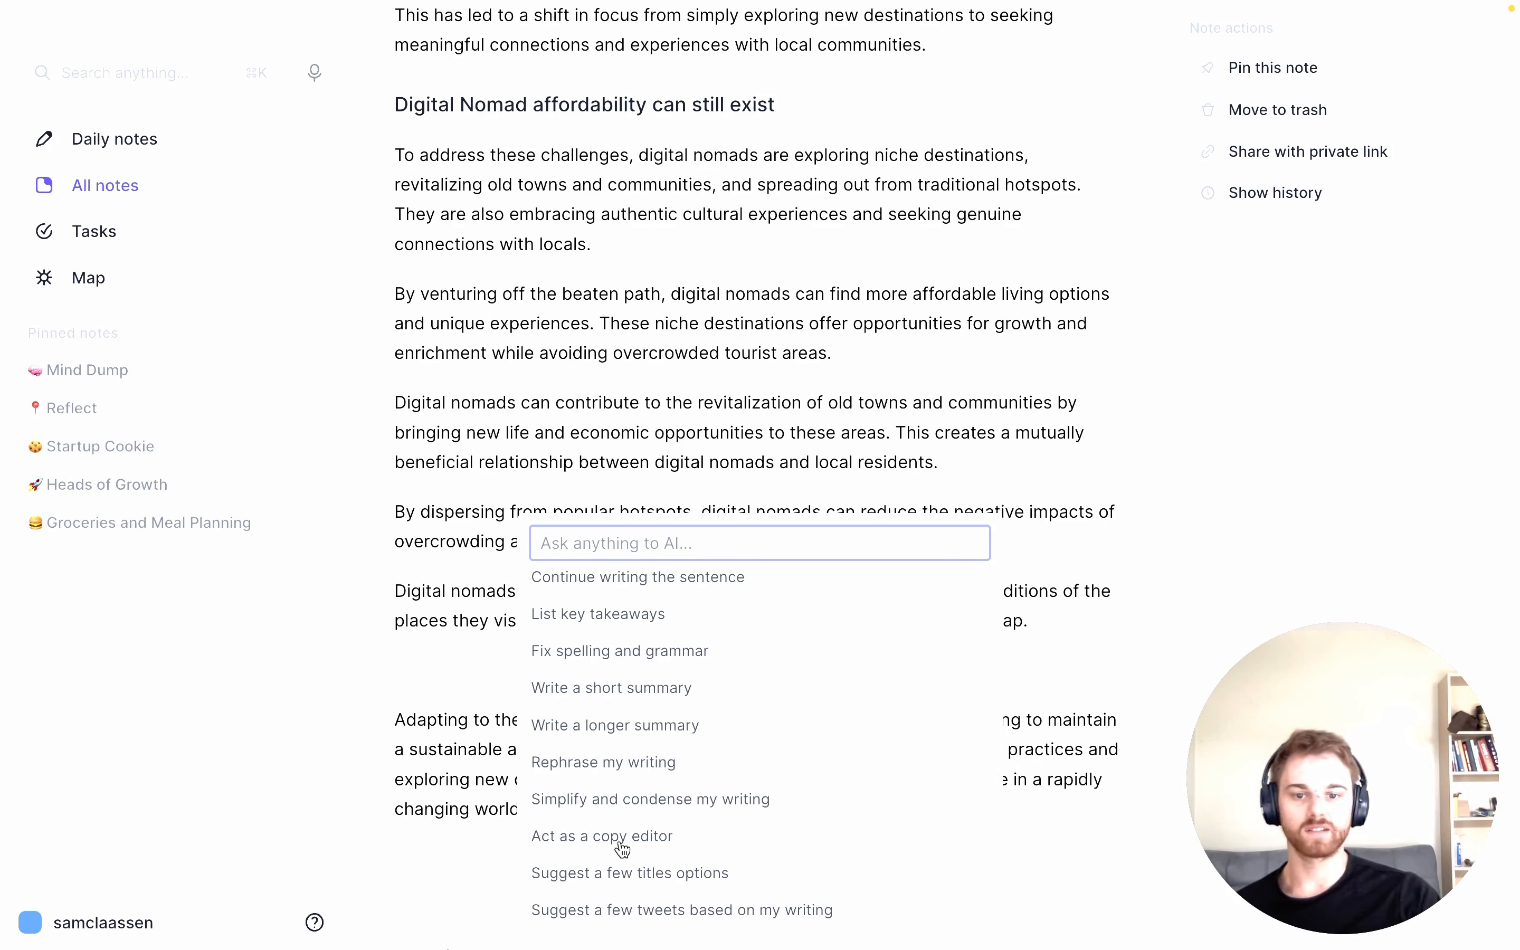
click(620, 837)
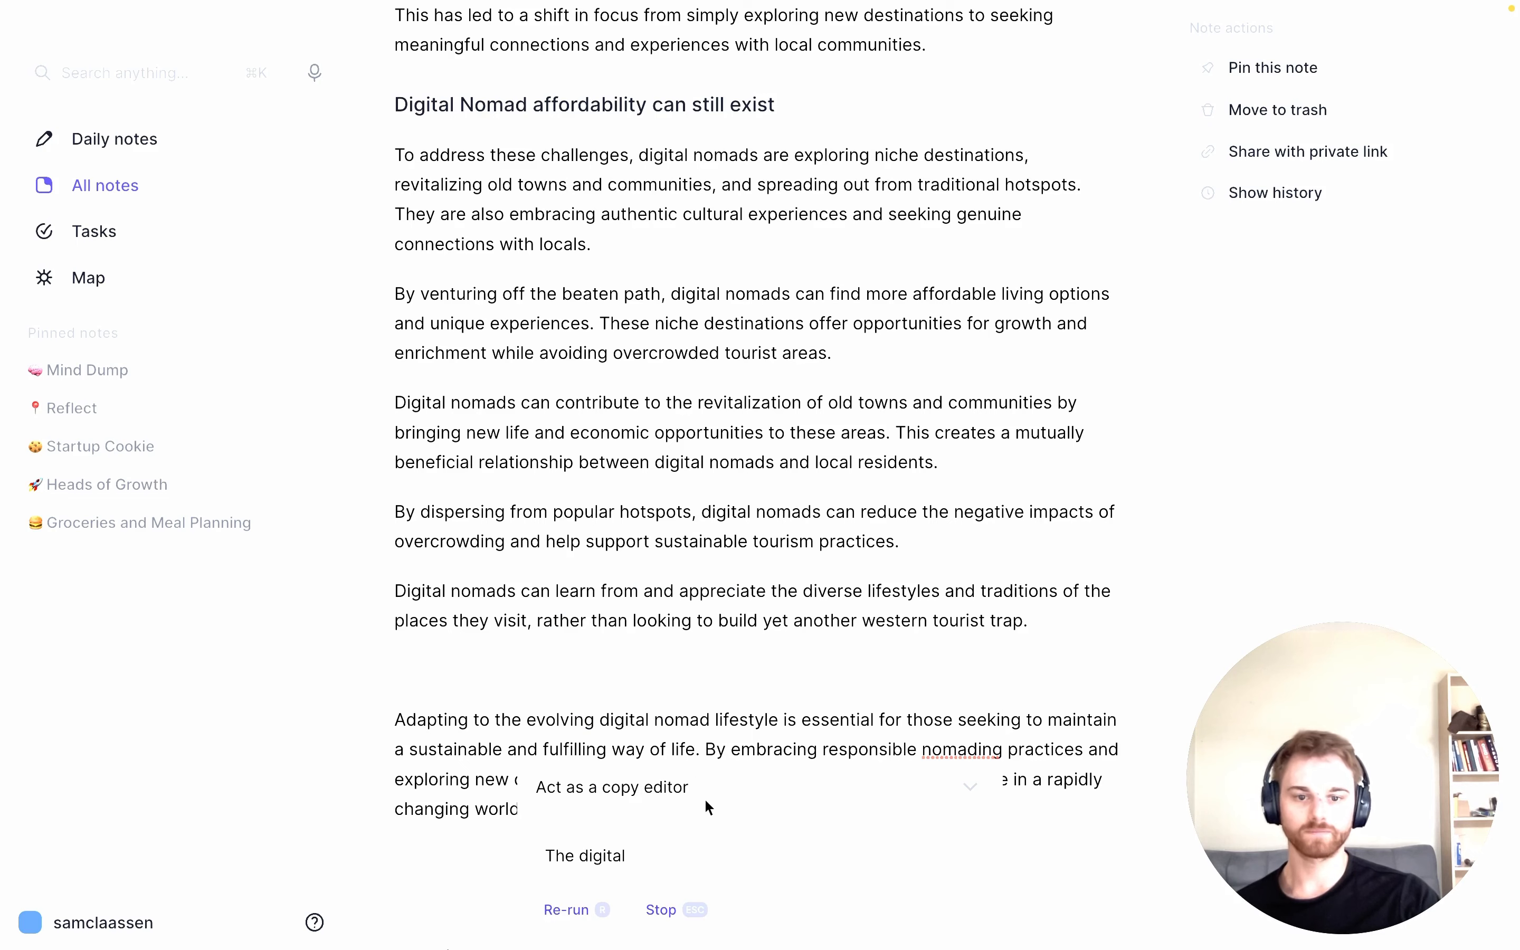
Expand the copy editor prompt's instructions, read them along with the generated edit, and dismiss the AI result
scroll(703, 660, up, 10)
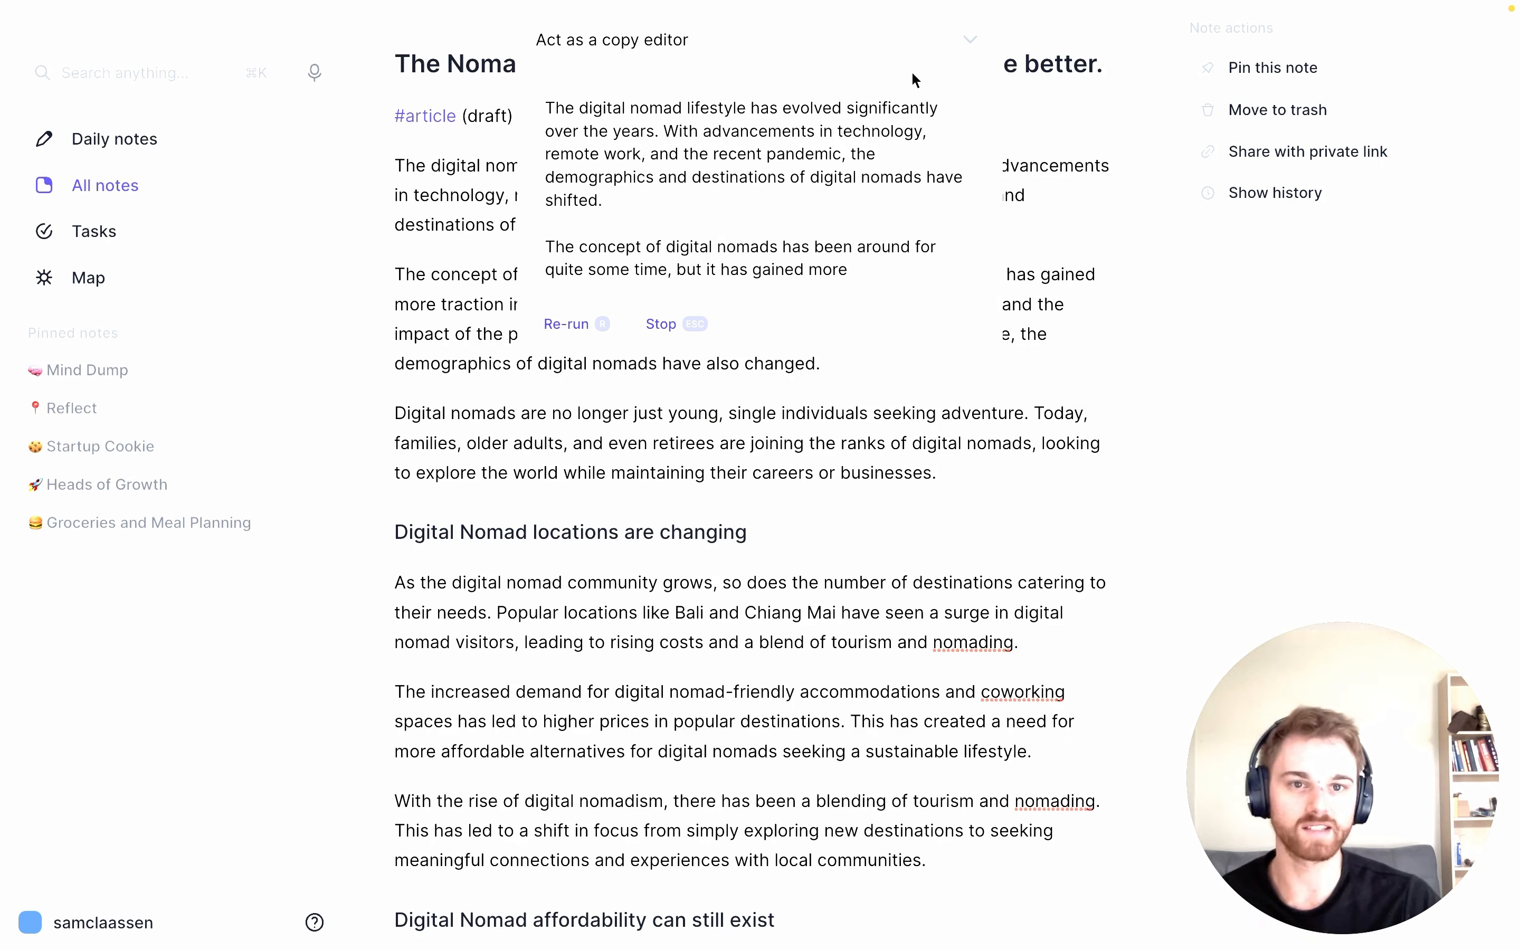
click(972, 43)
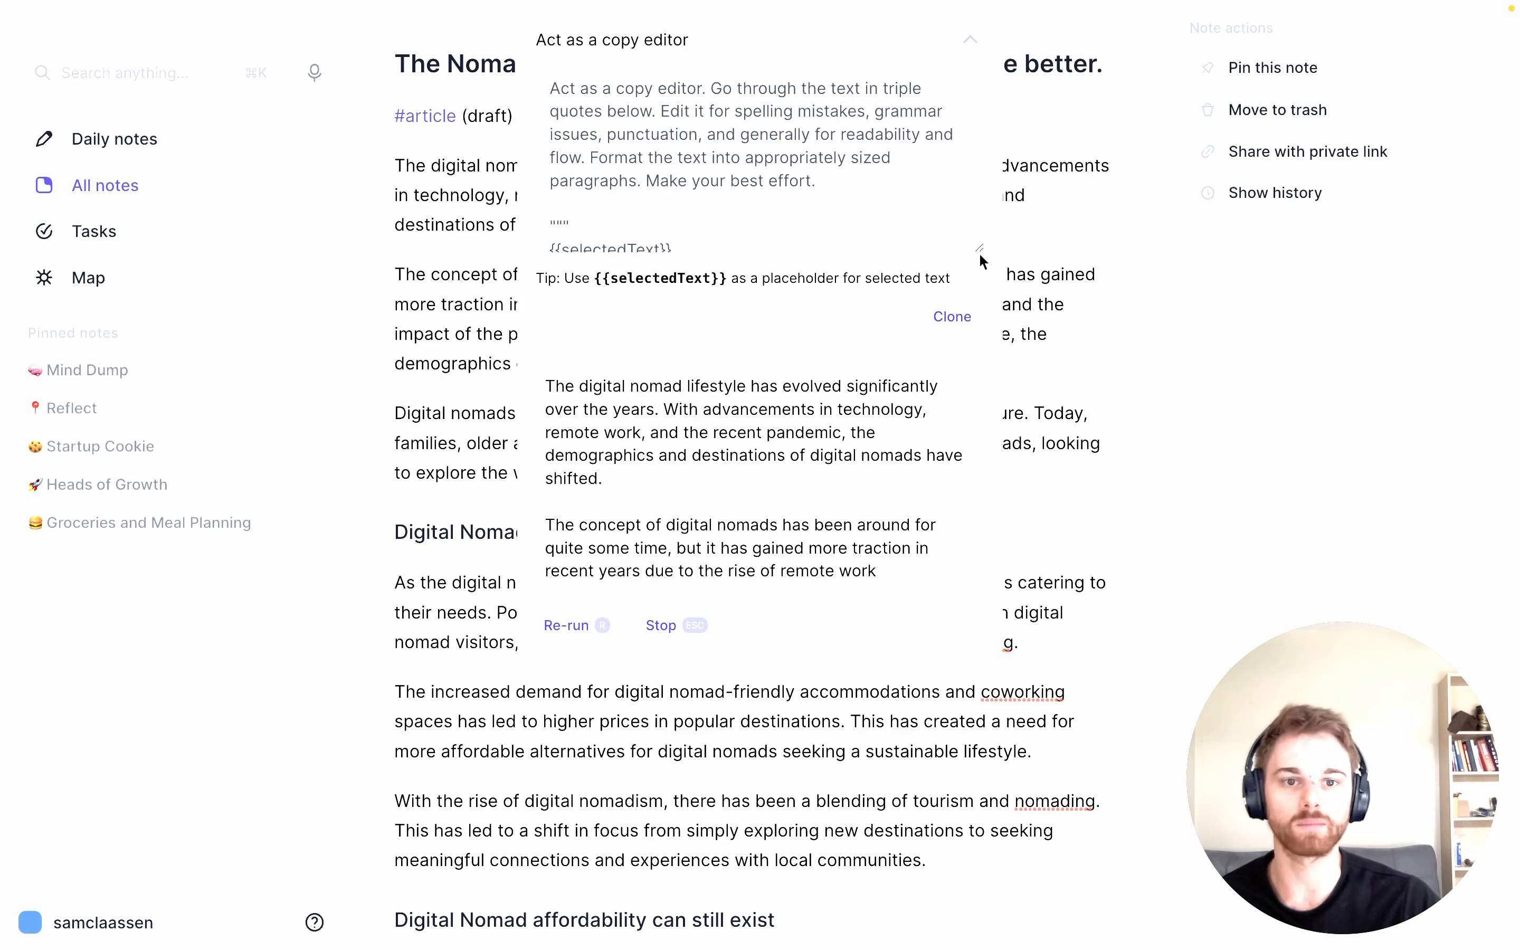
drag(981, 248, 979, 464)
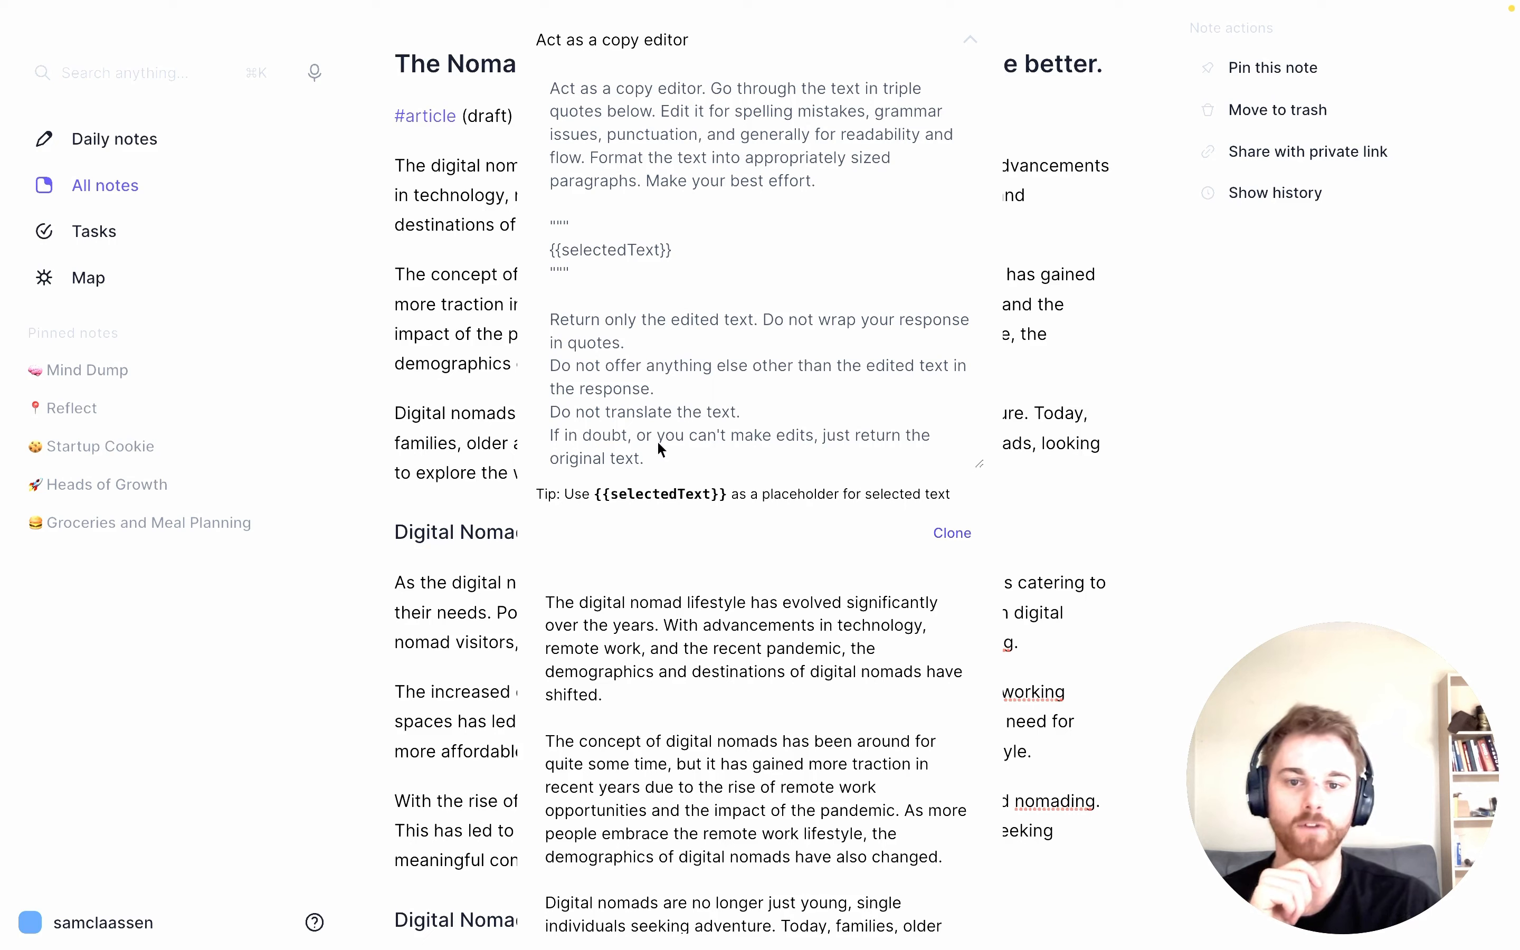
scroll(650, 415, down, 1)
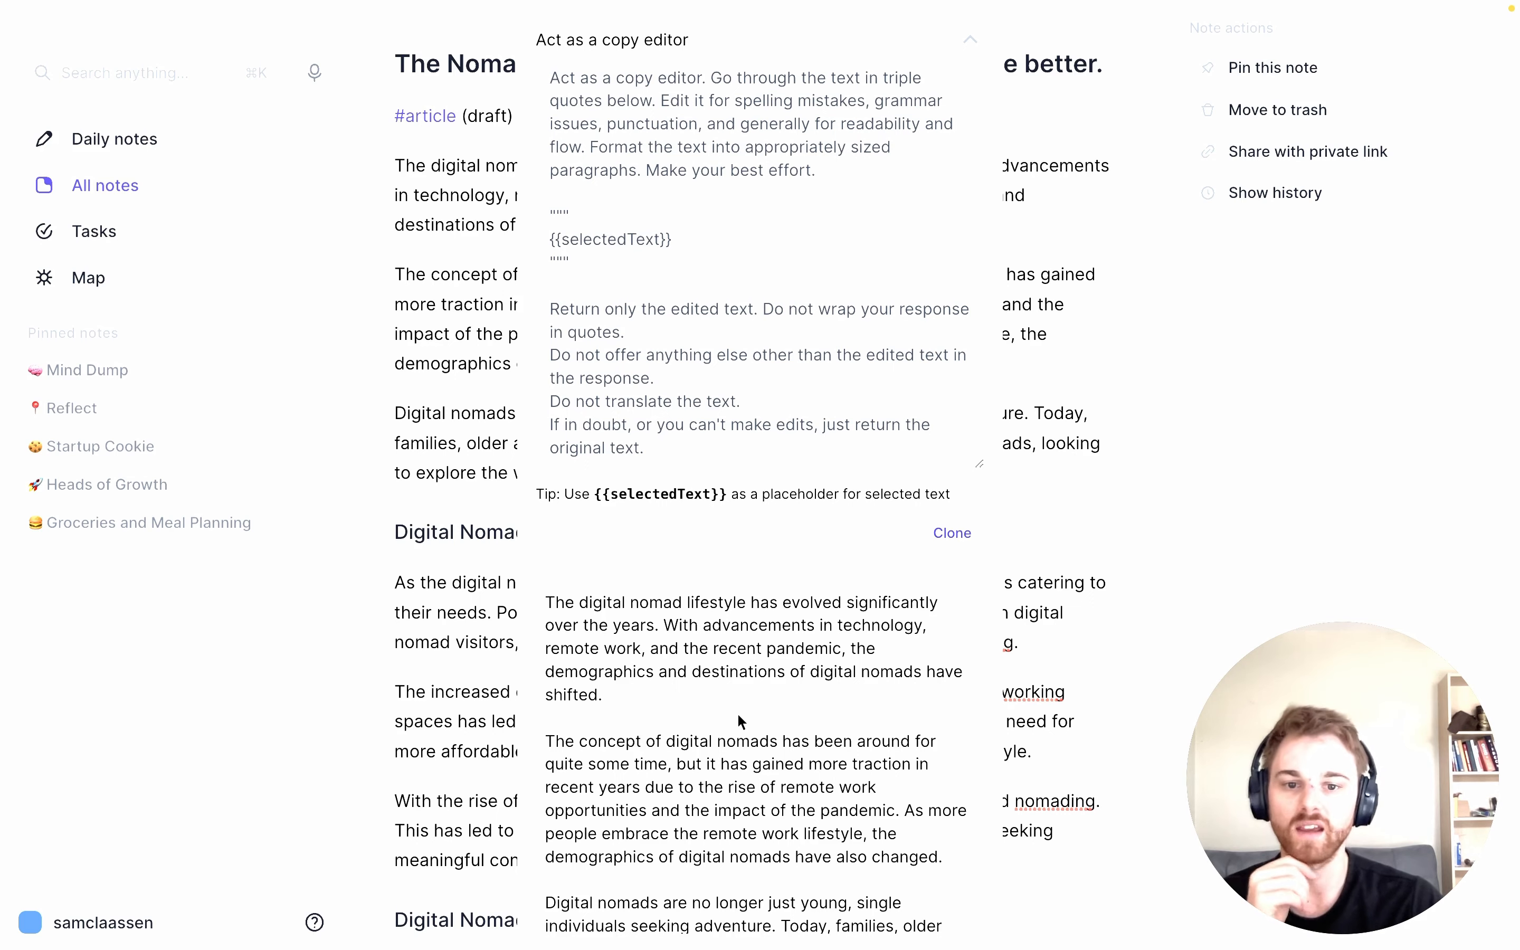
scroll(737, 714, down, 6)
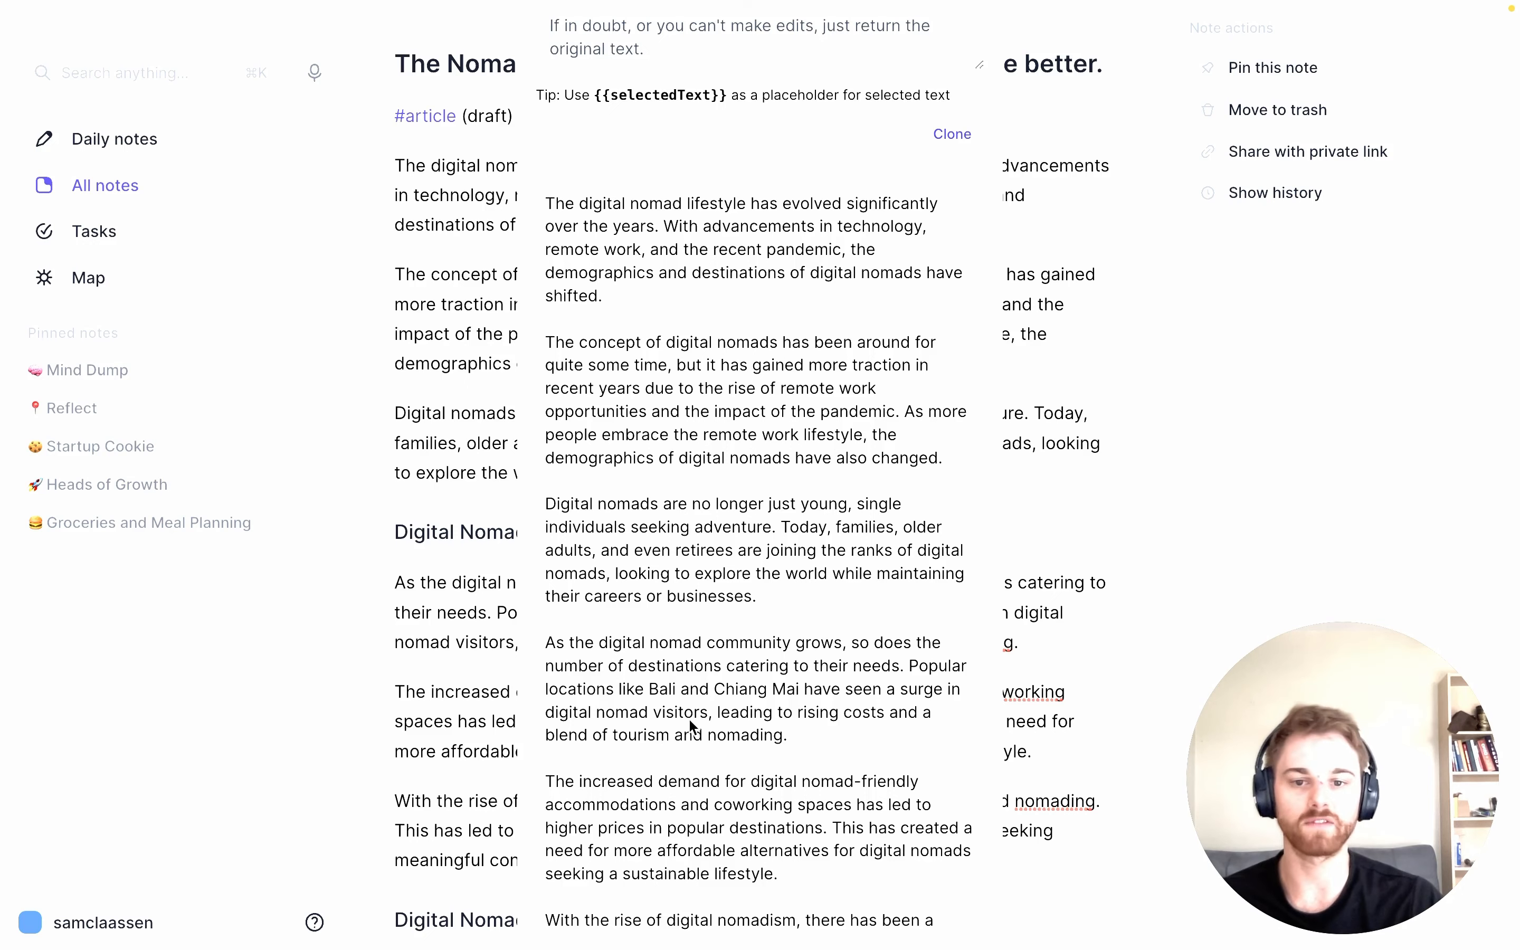
scroll(691, 720, down, 3)
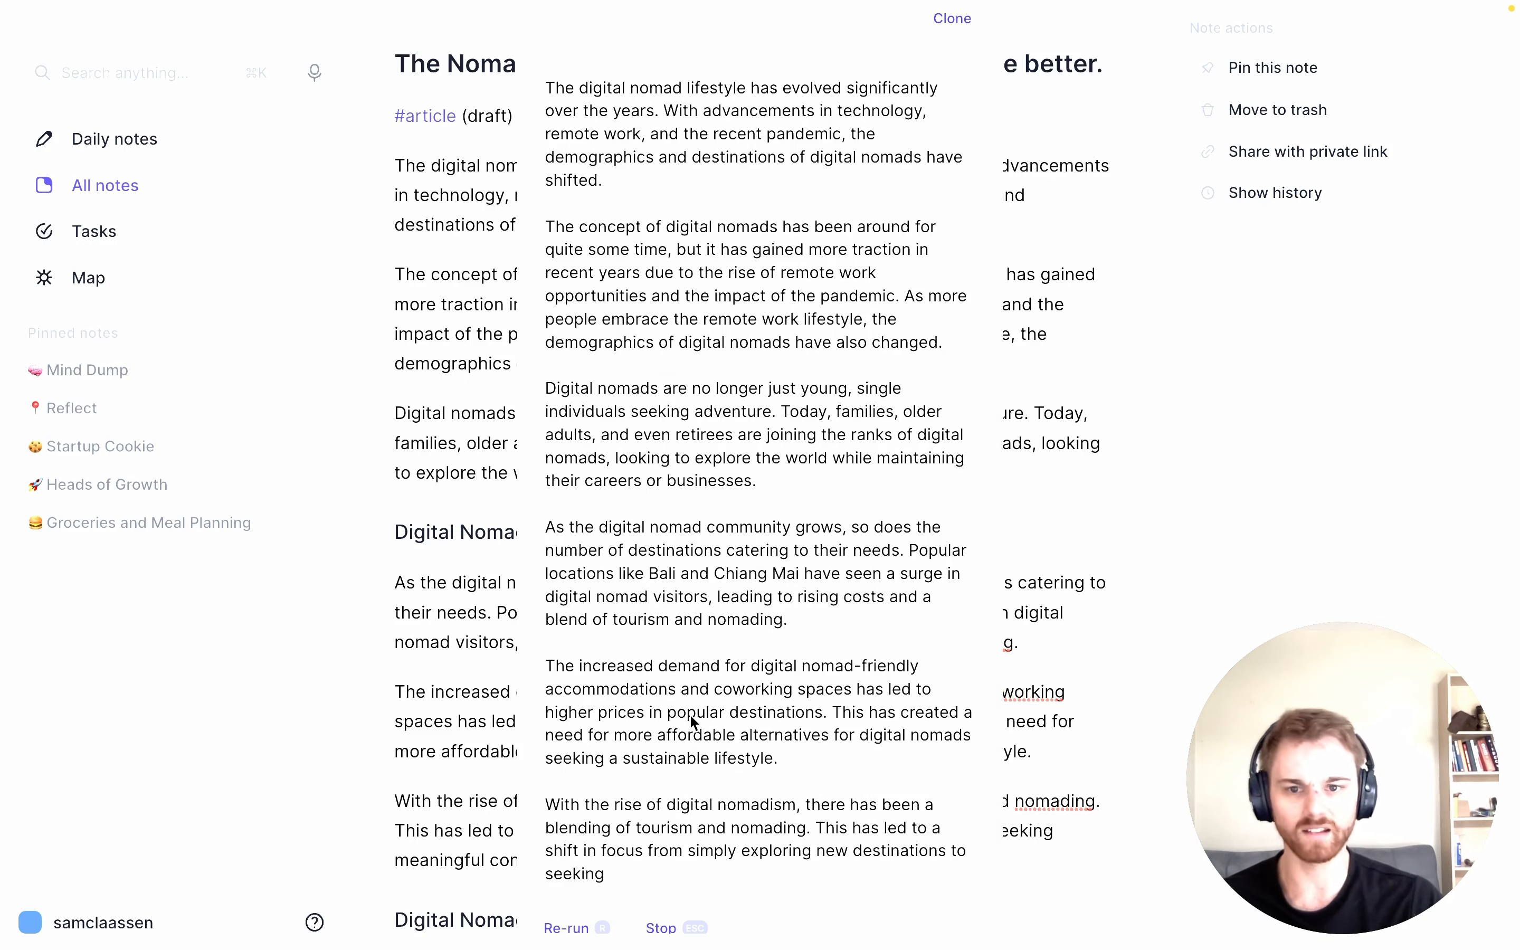
scroll(691, 720, up, 7)
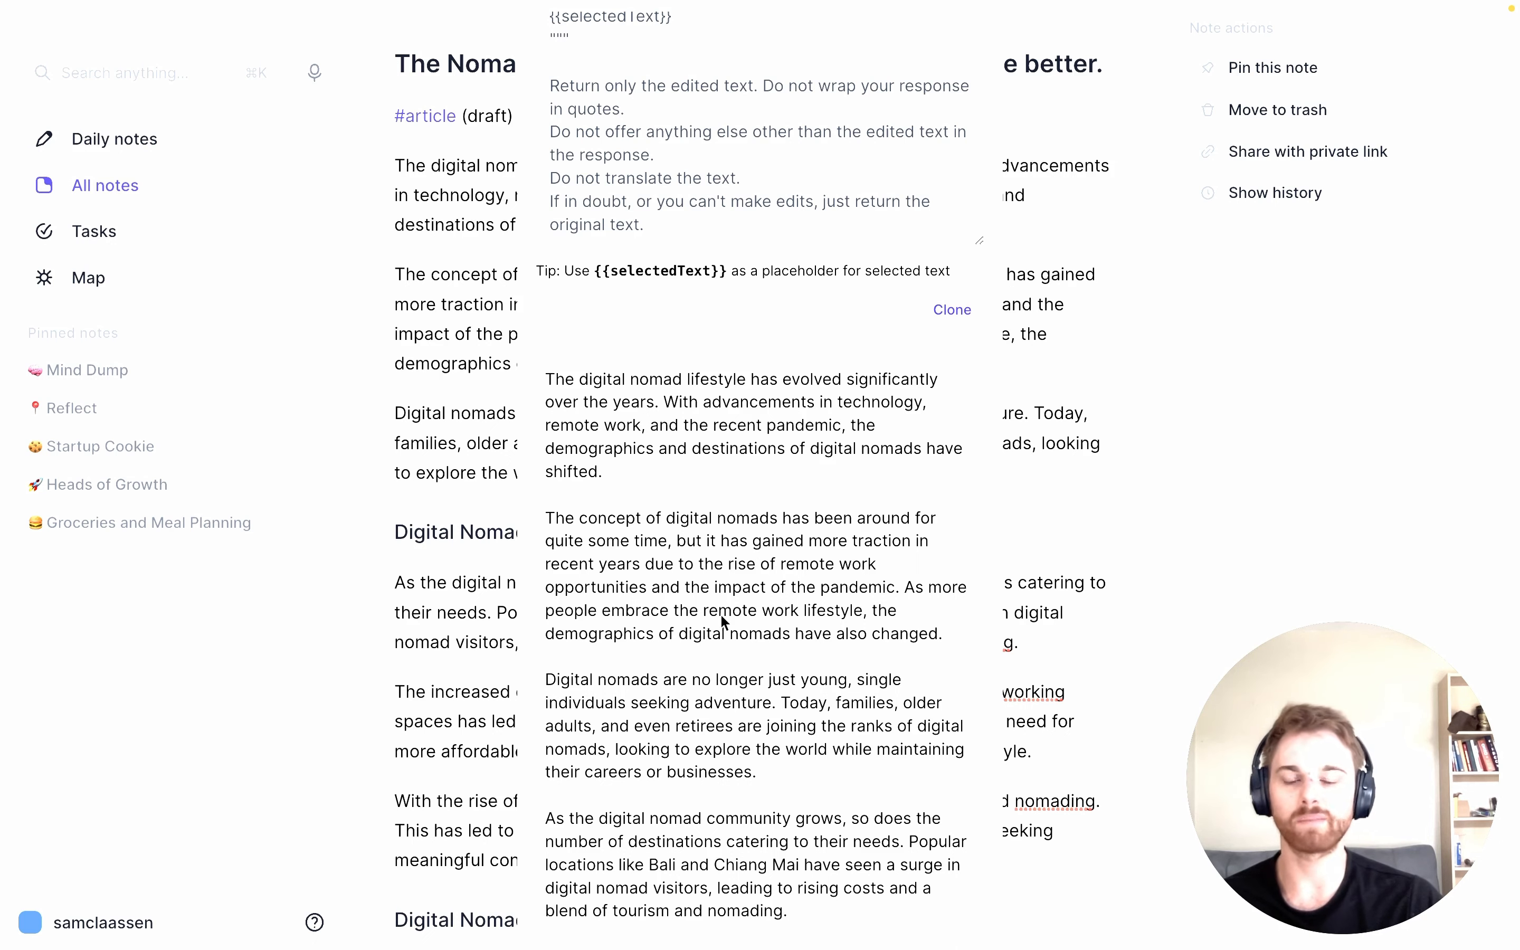
scroll(813, 599, up, 5)
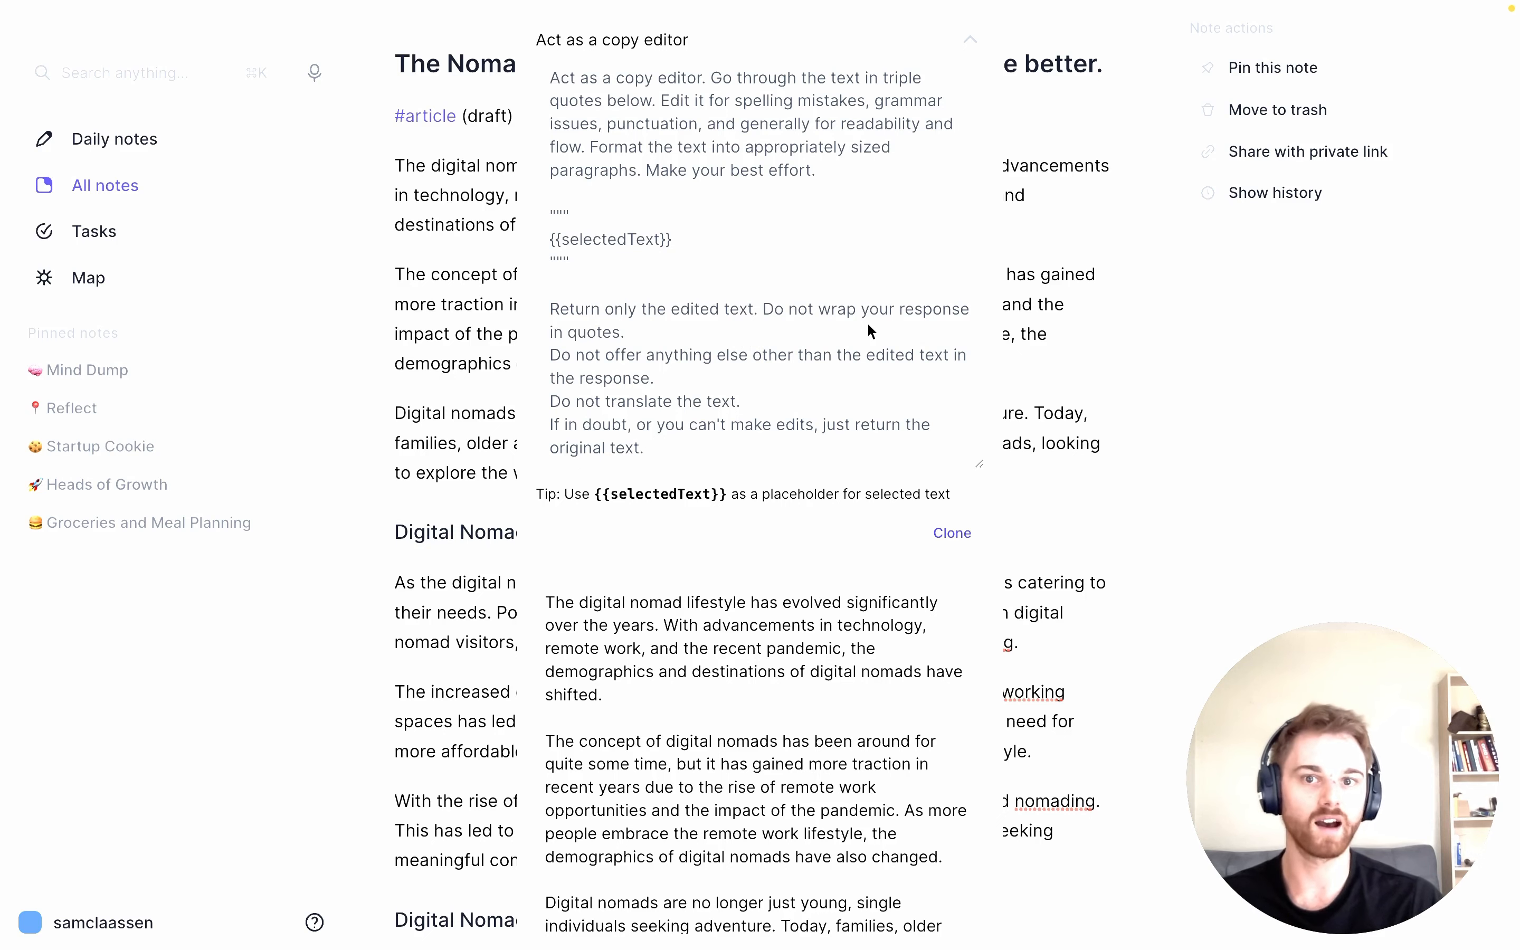
click(1087, 358)
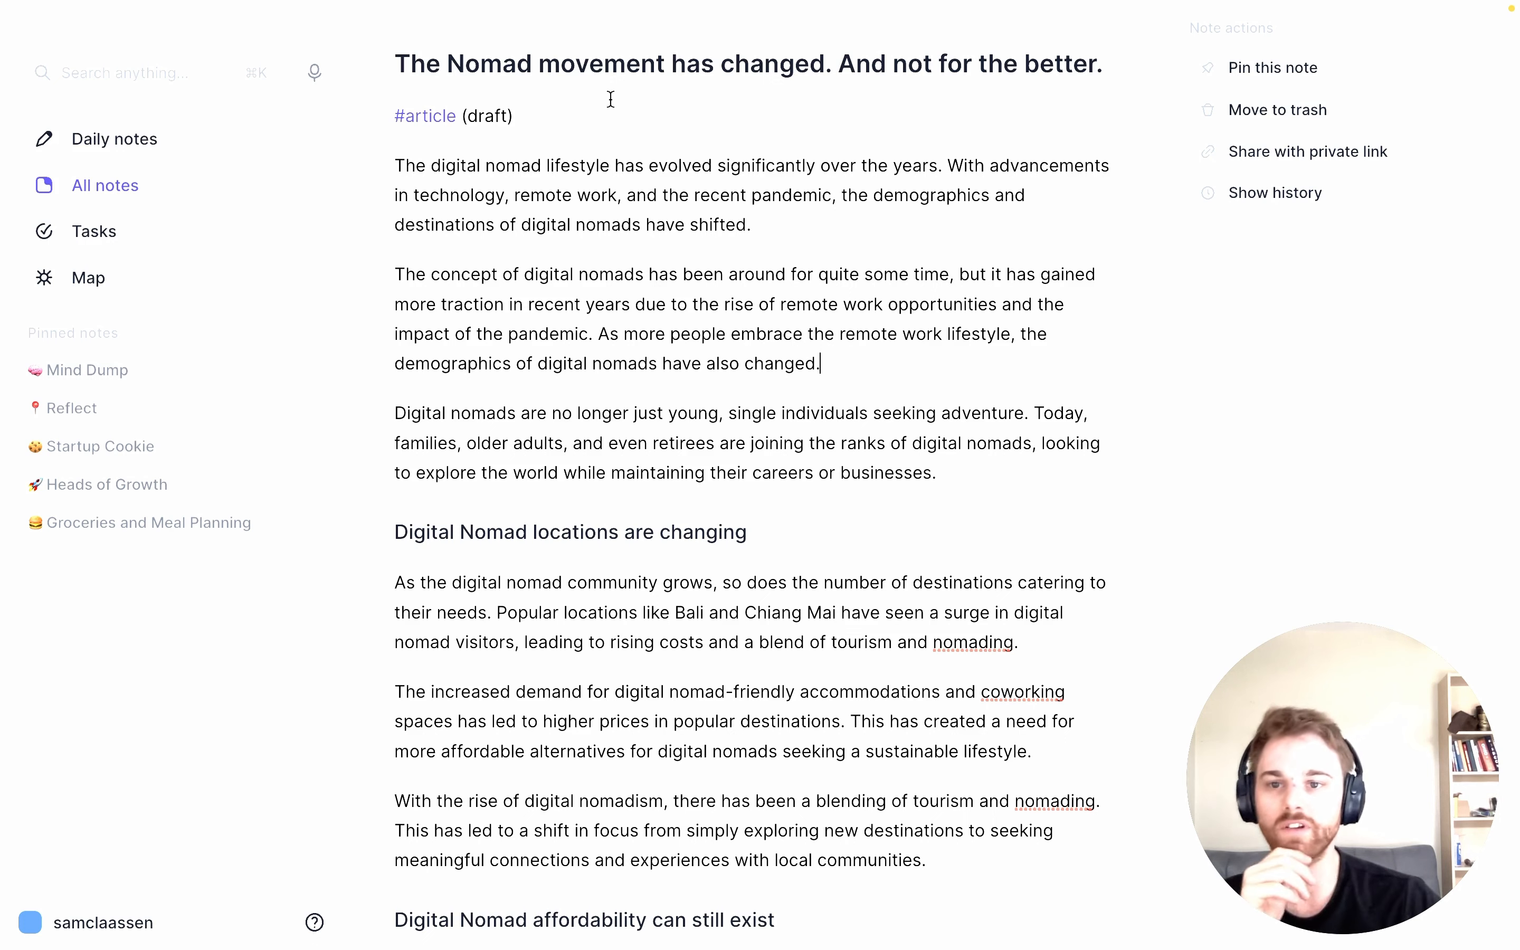
In the book note "The Sense of Style", review the highlights and select the full list of key takeaways
click(95, 181)
click(525, 225)
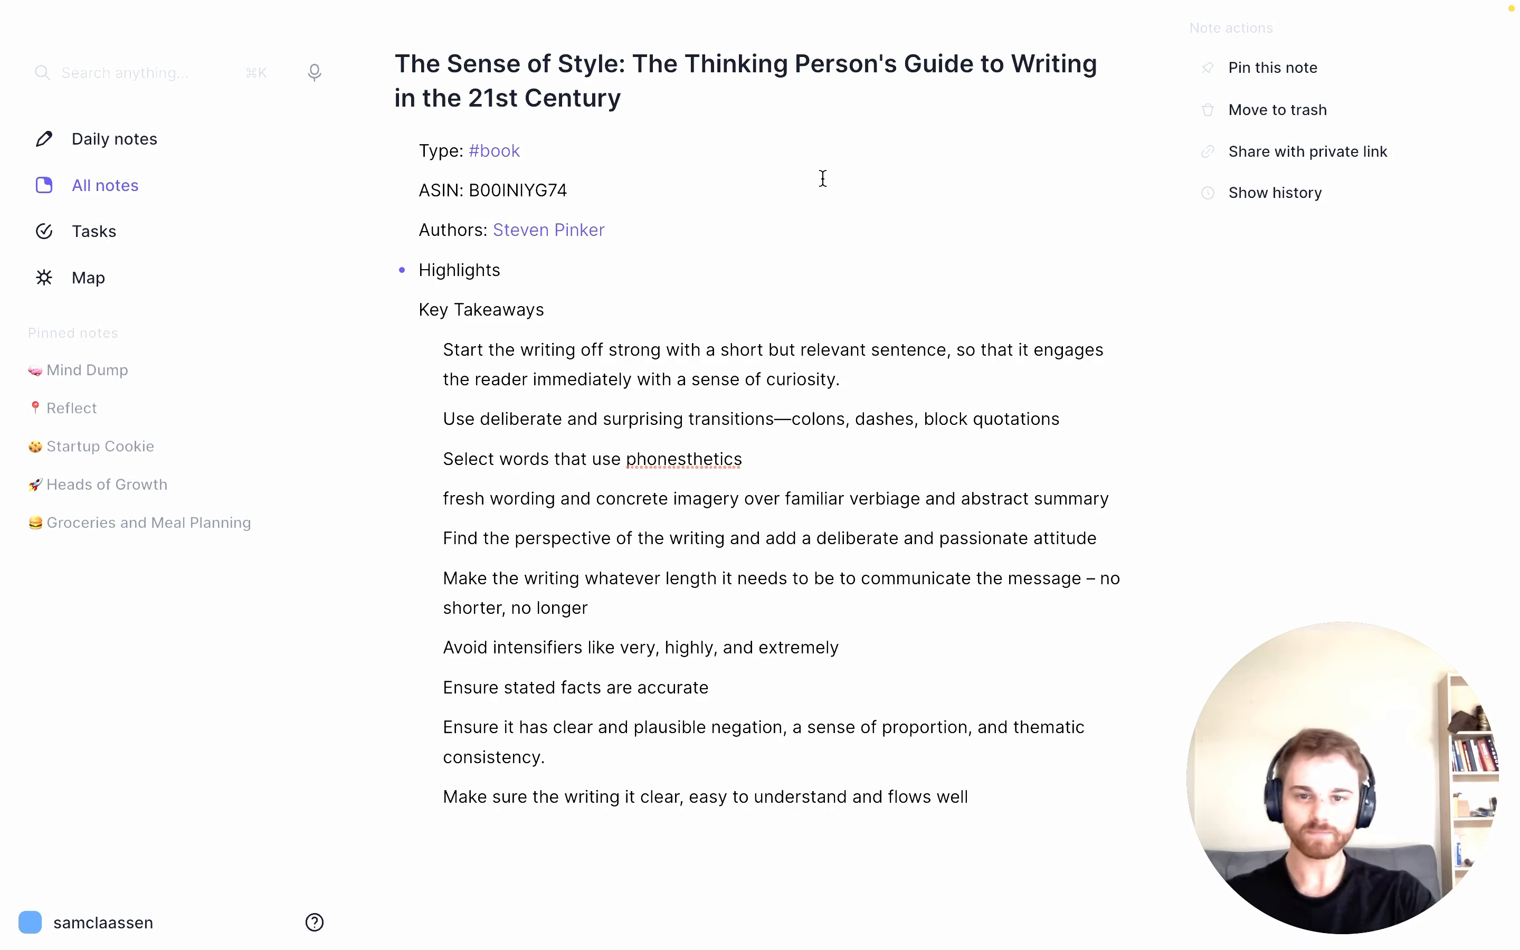
click(404, 272)
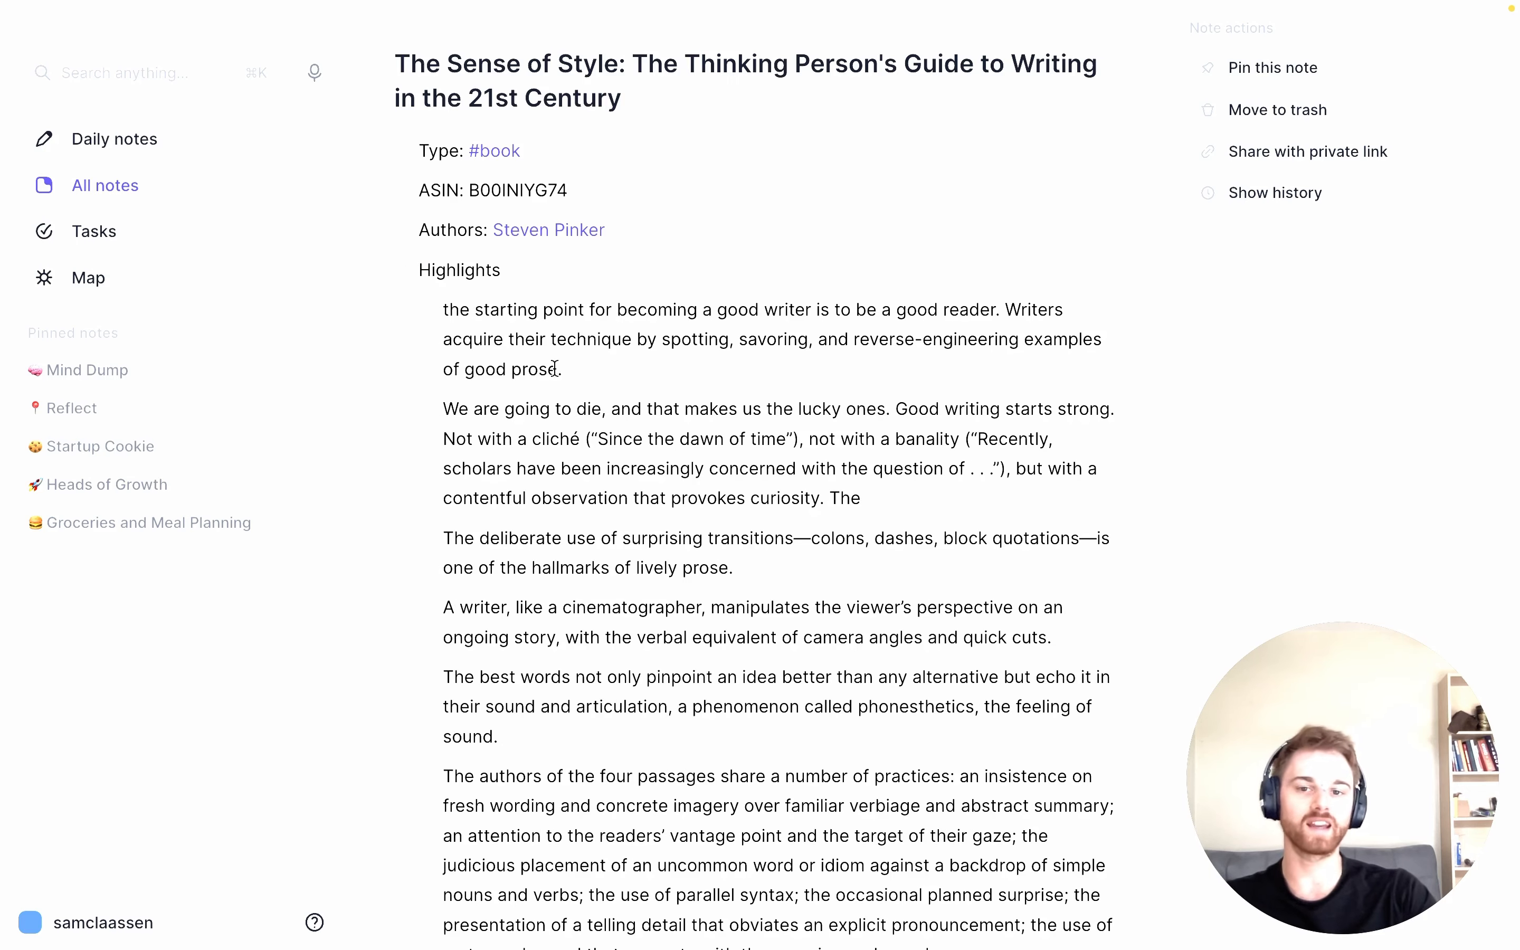
scroll(556, 363, down, 5)
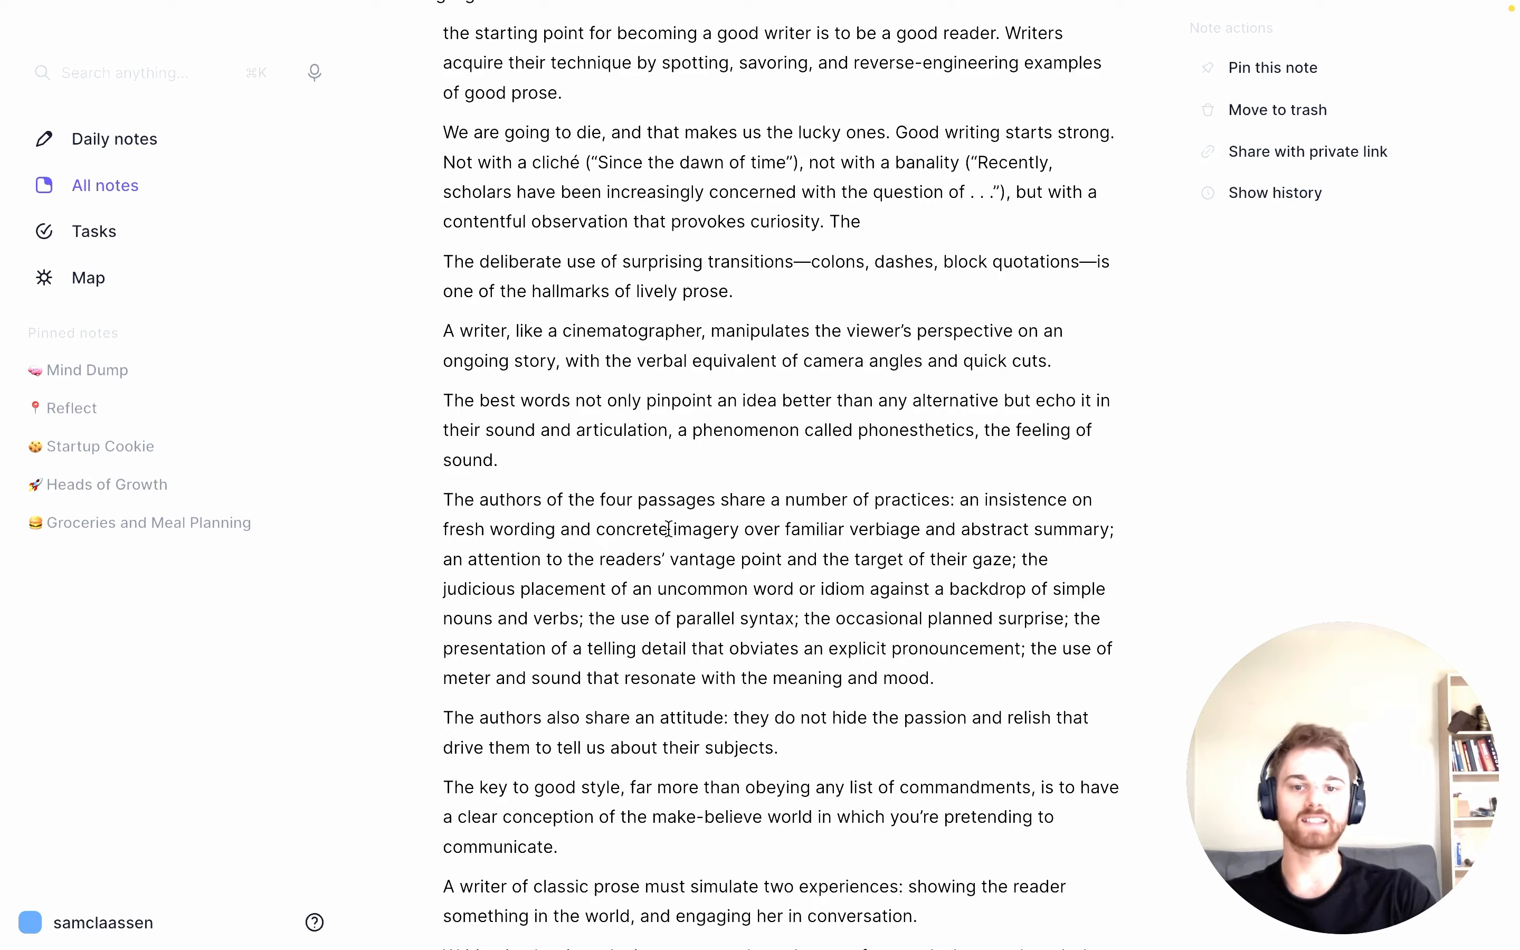
scroll(670, 530, down, 6)
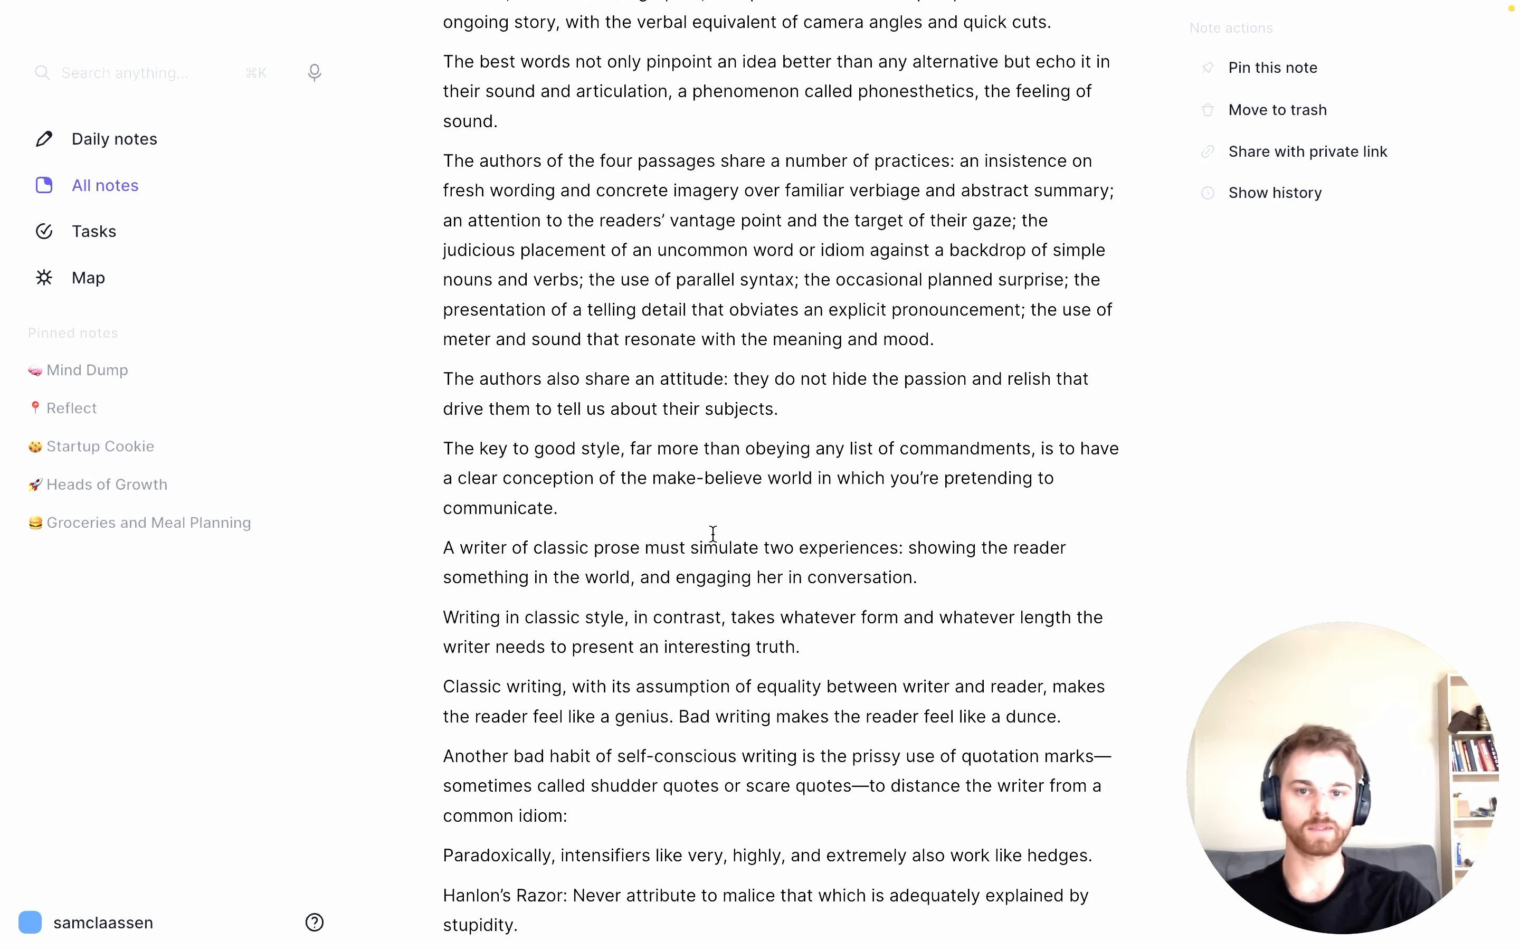
scroll(713, 534, up, 9)
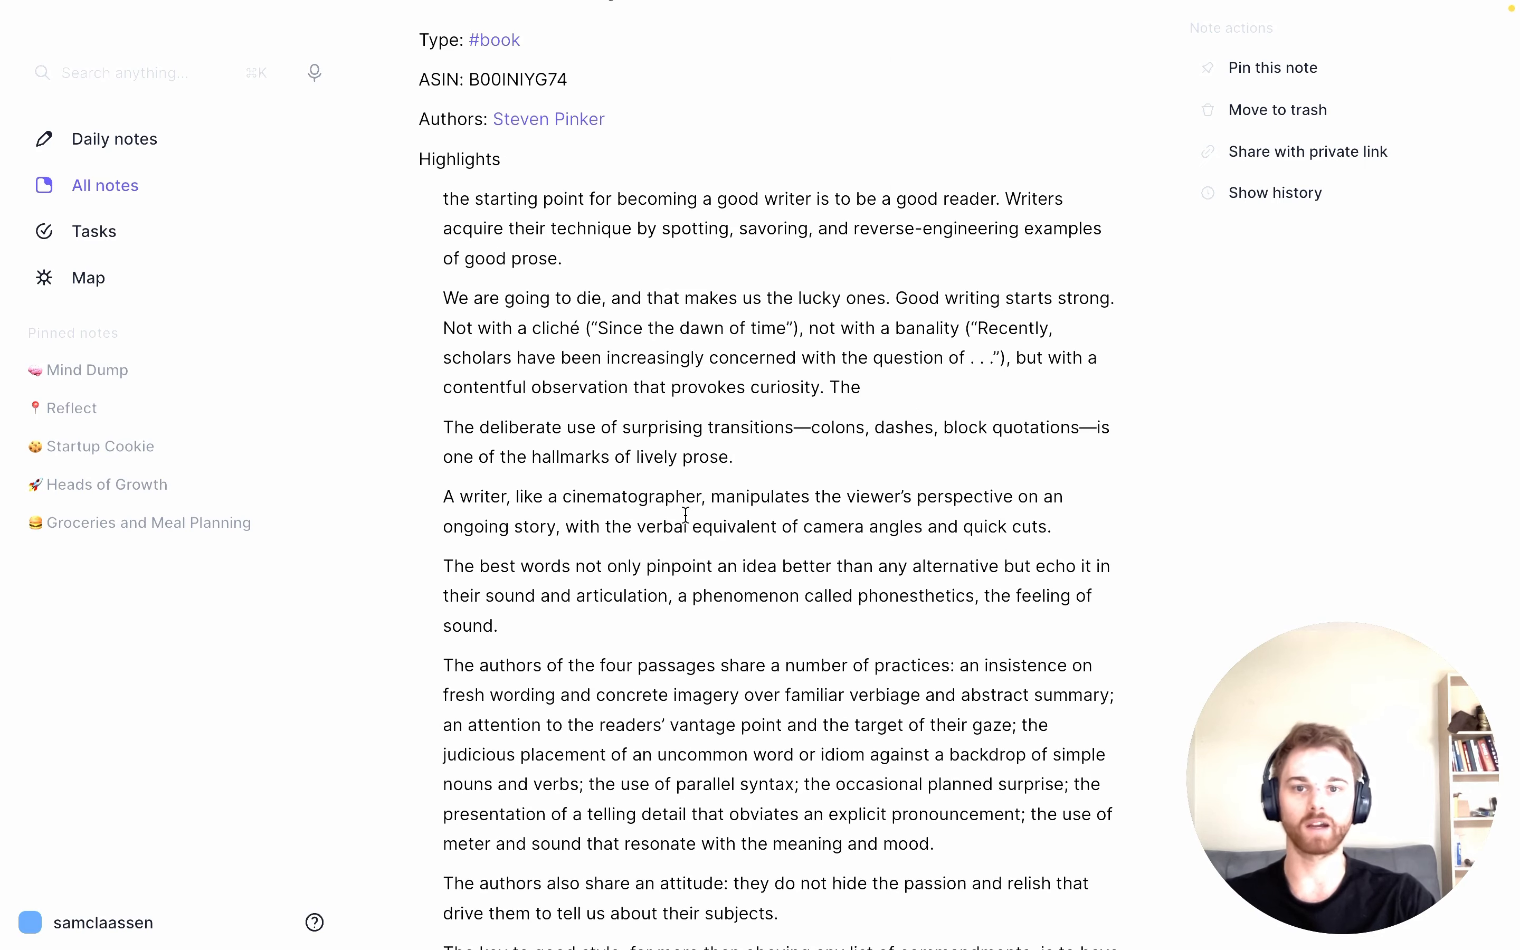
click(403, 162)
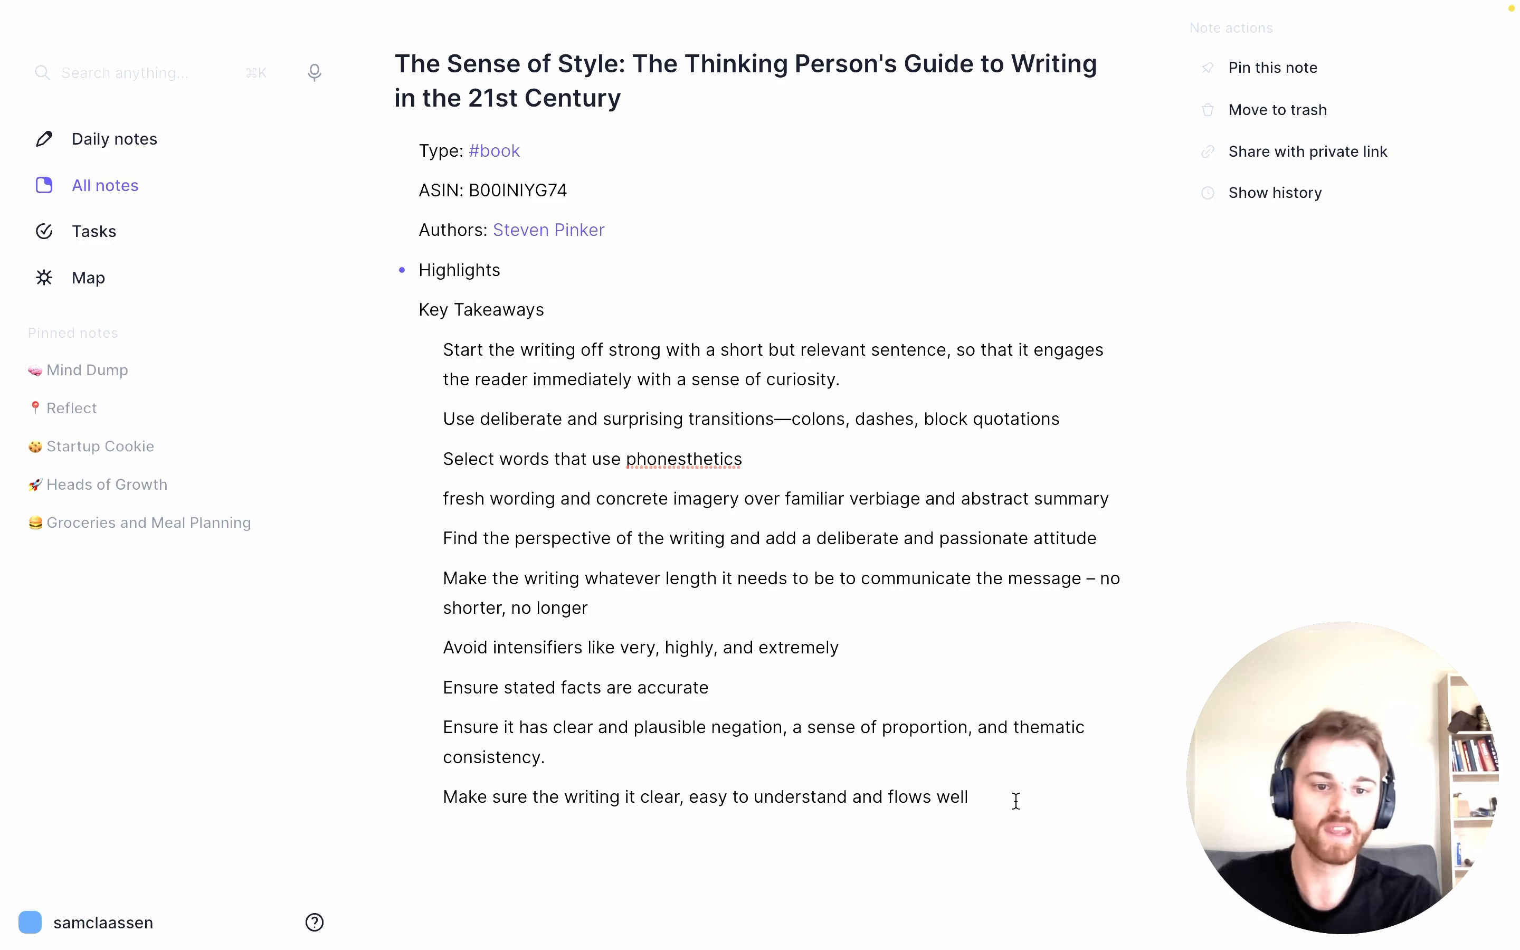
drag(437, 349, 436, 350)
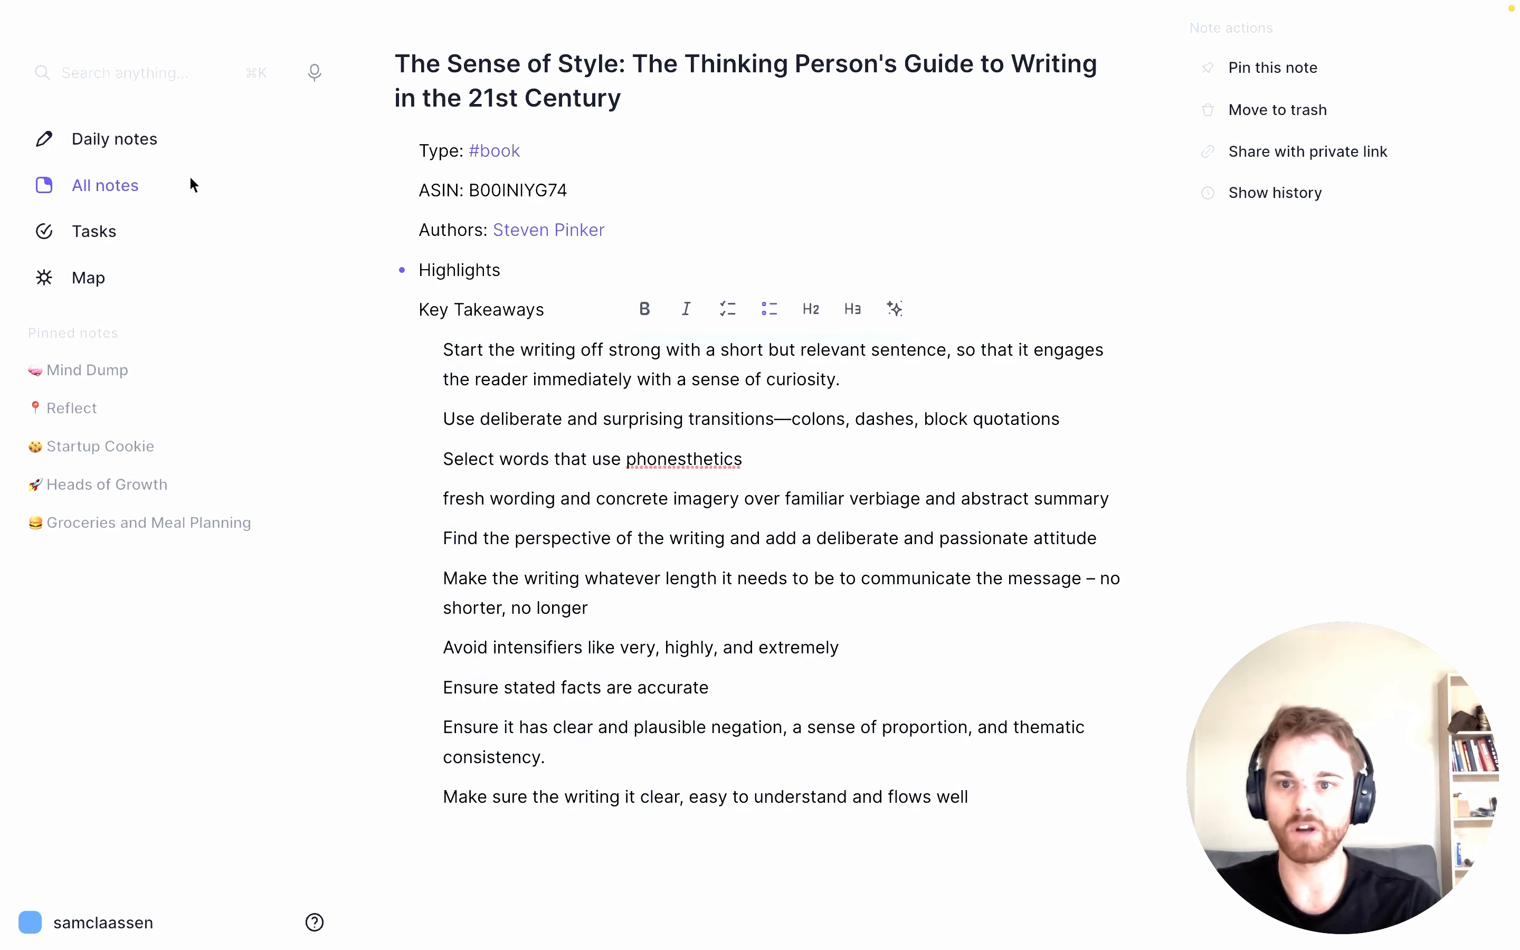
Reopen the Nomad movement article, select its body text and run the AI prompt "Act as a copy editor"
click(120, 182)
click(466, 230)
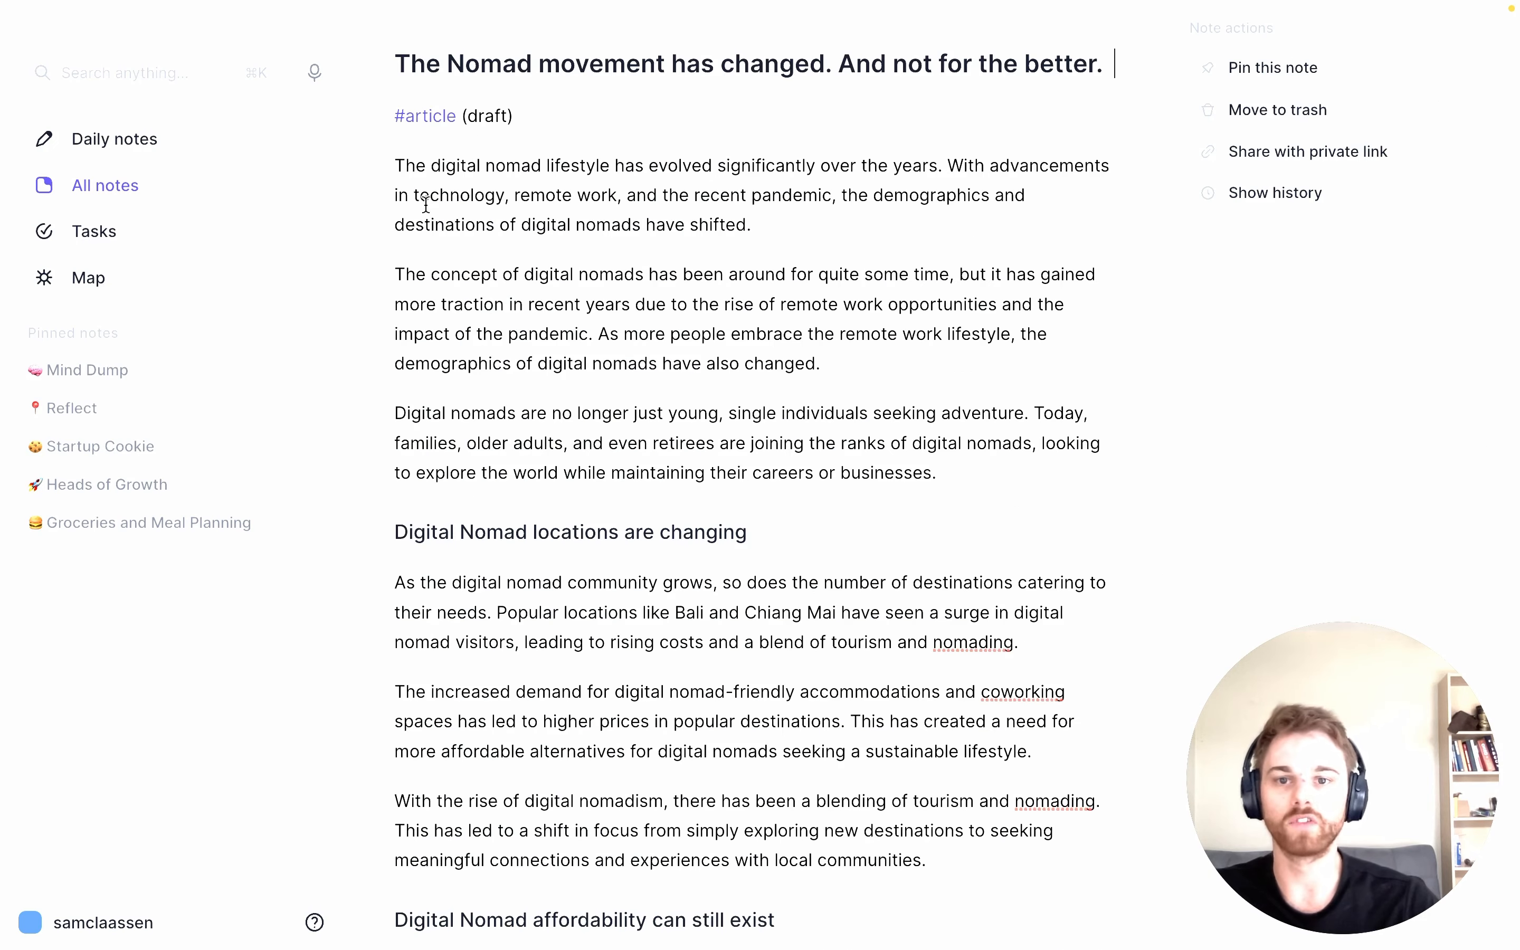
scroll(1005, 924, down, 10)
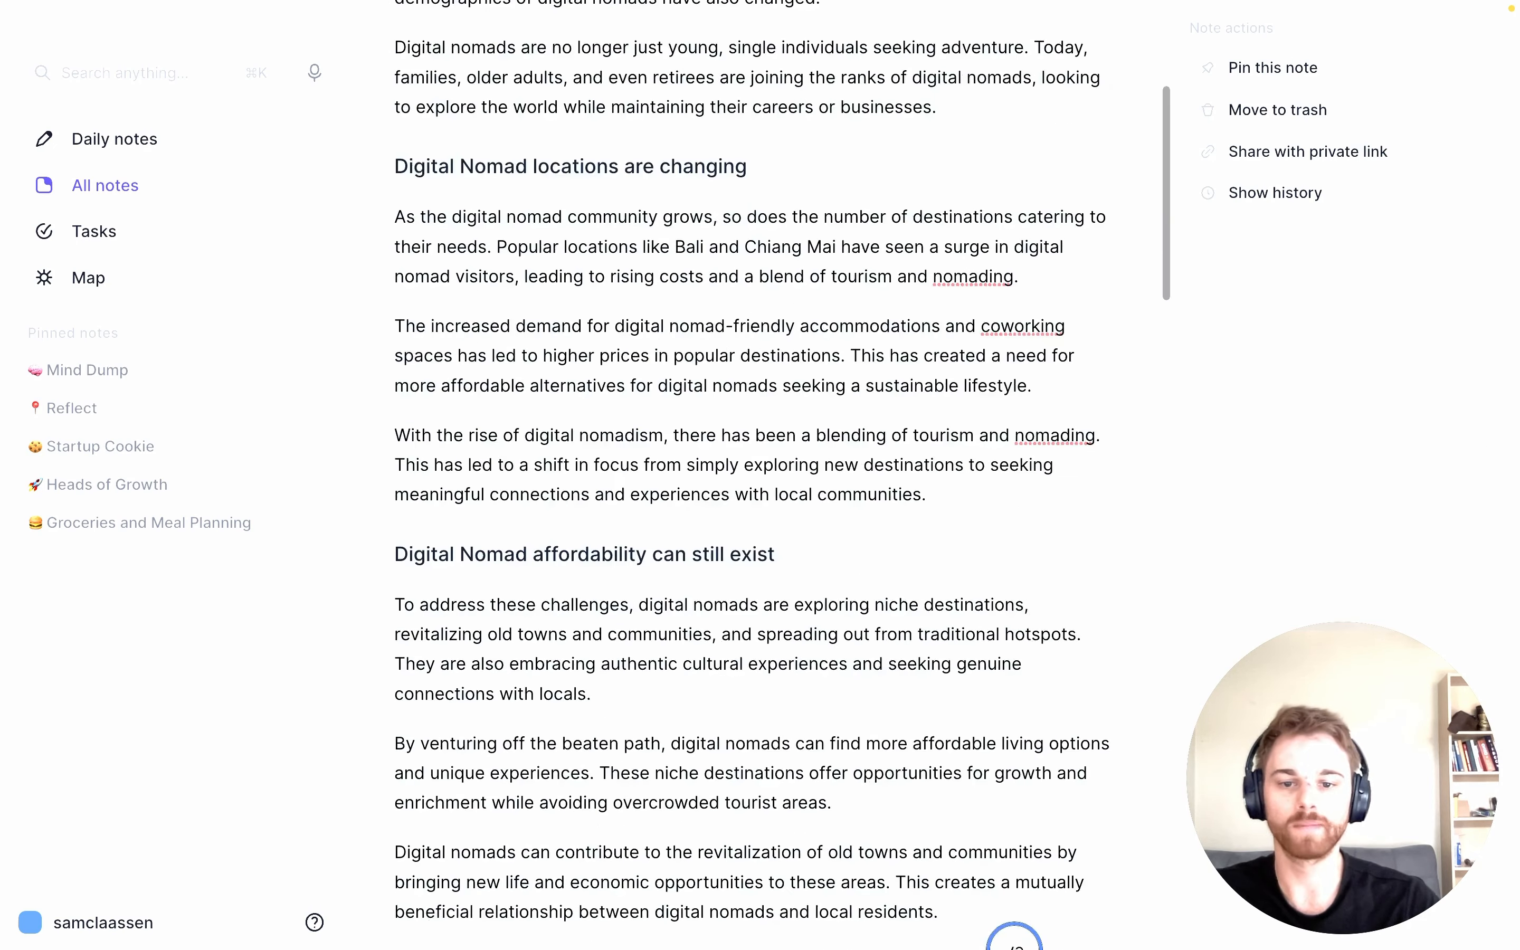
scroll(996, 935, down, 4)
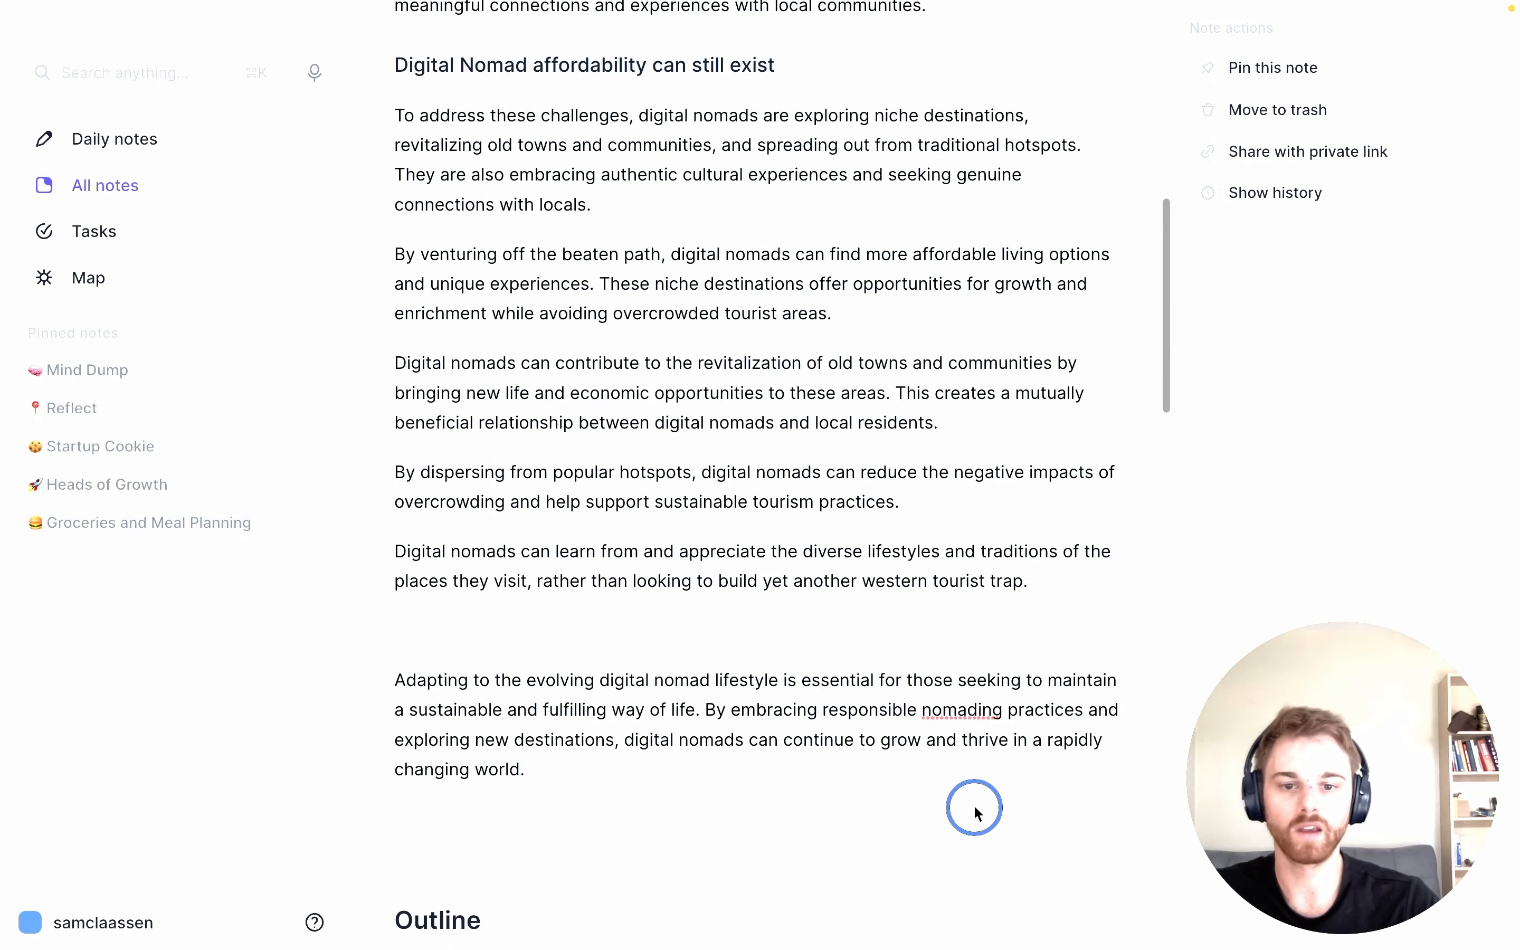
scroll(765, 557, up, 15)
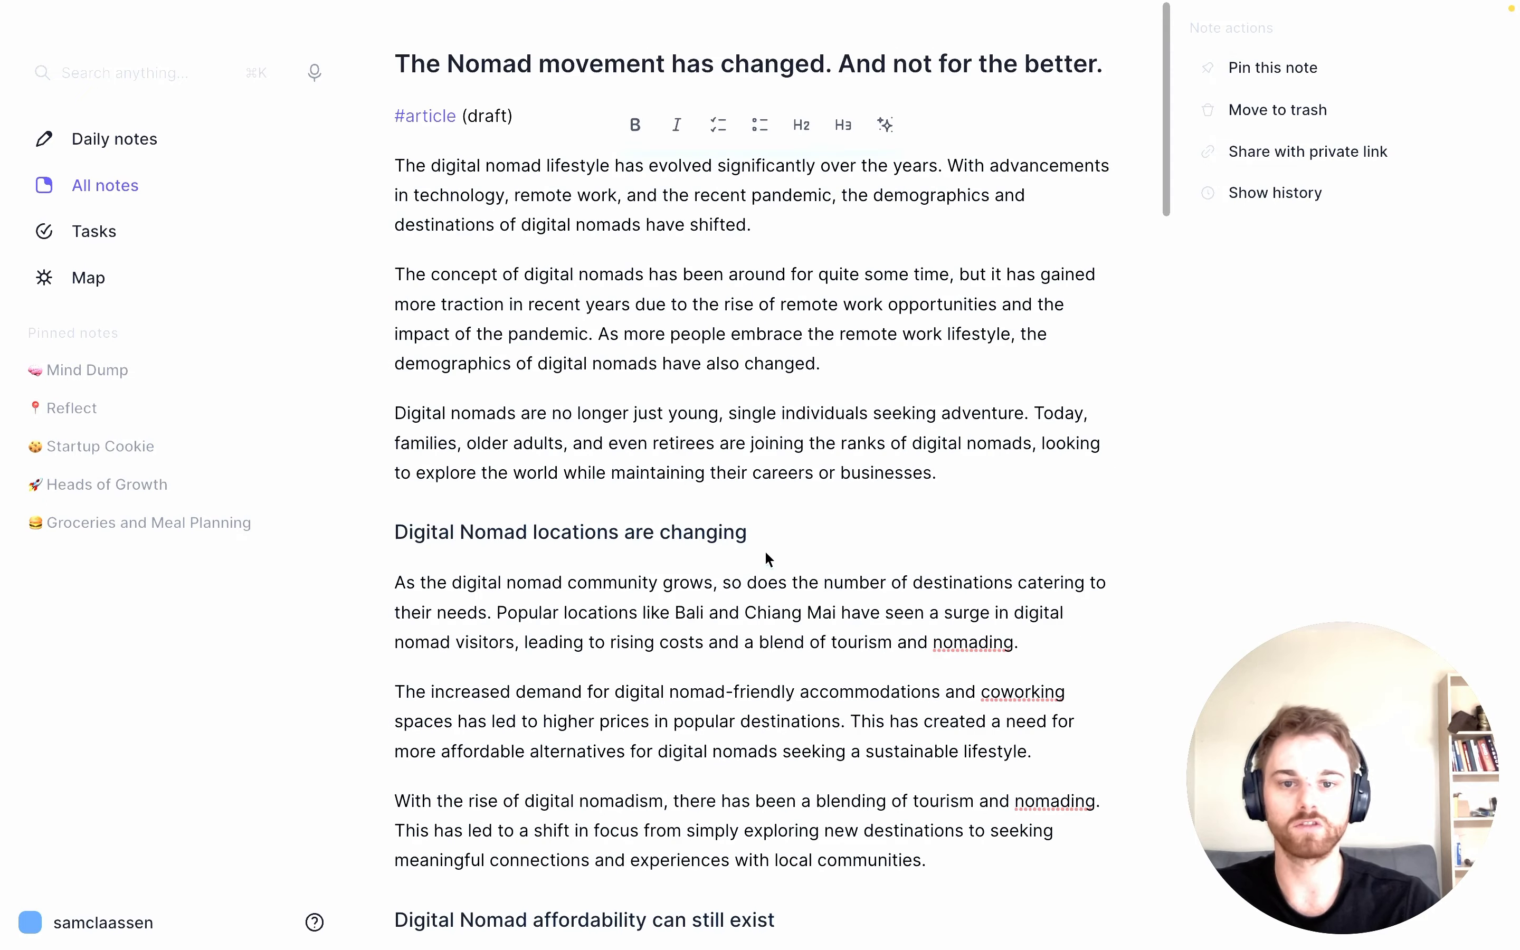
click(886, 125)
scroll(794, 334, down, 6)
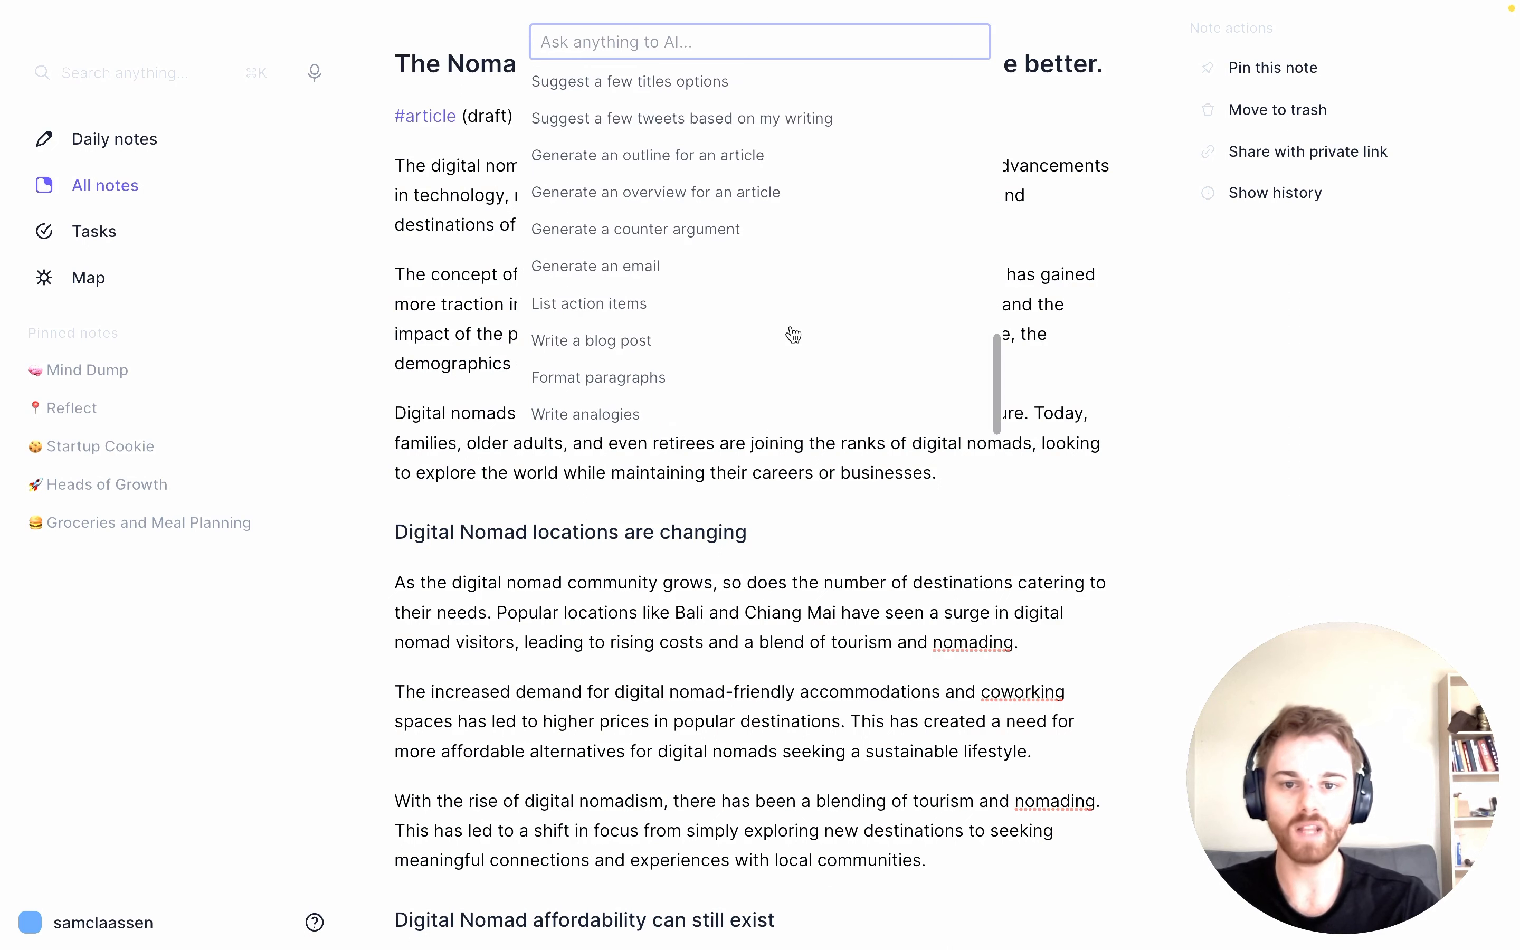
scroll(628, 280, up, 3)
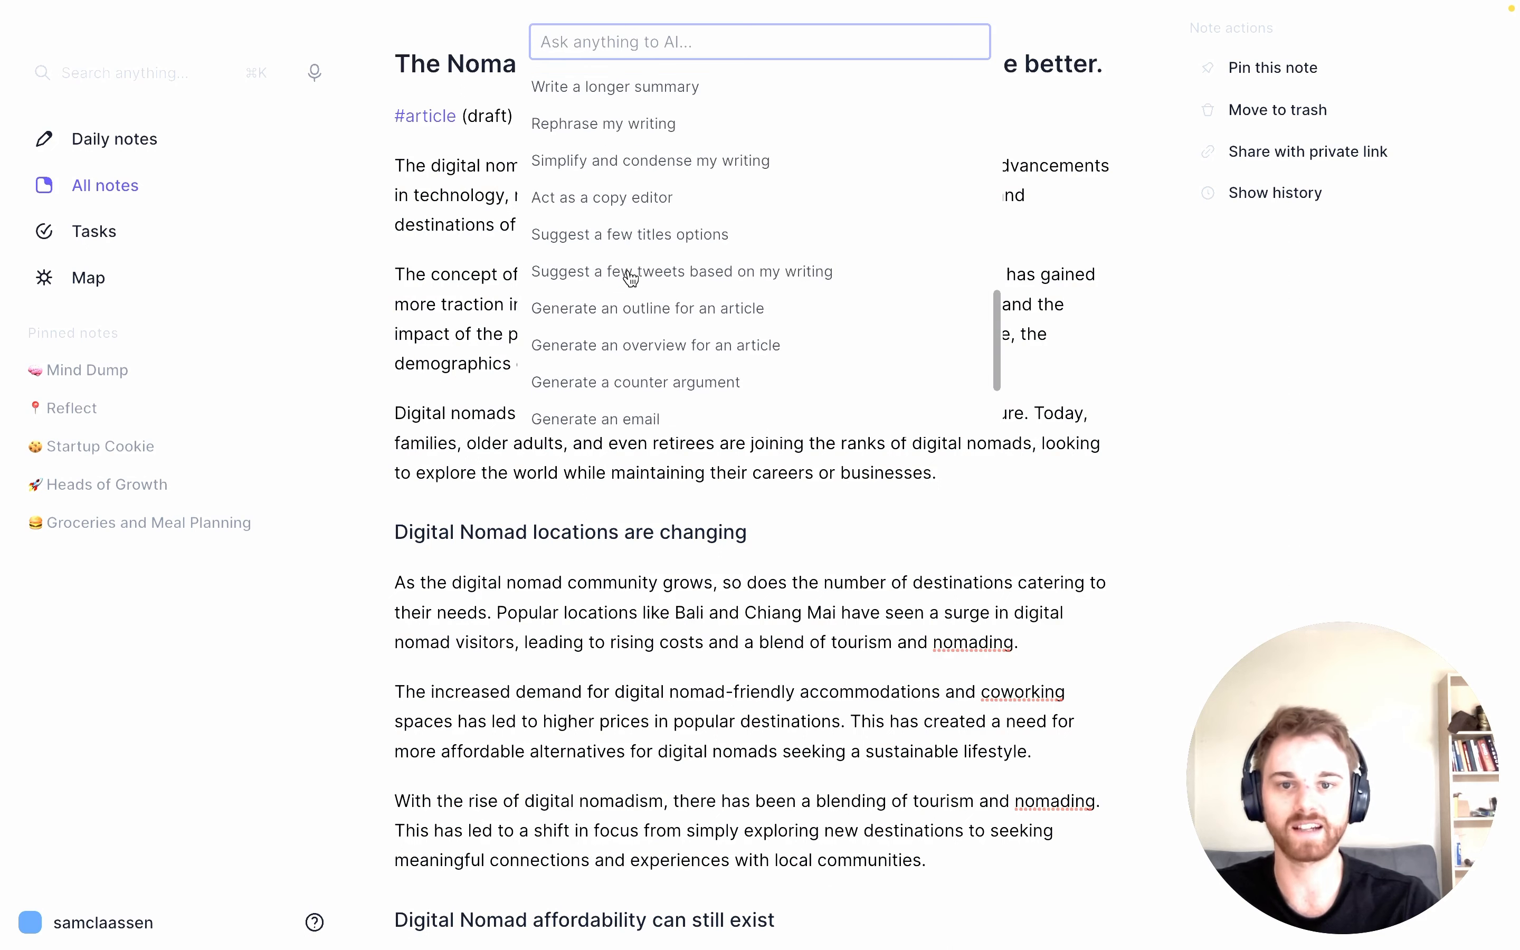
click(634, 212)
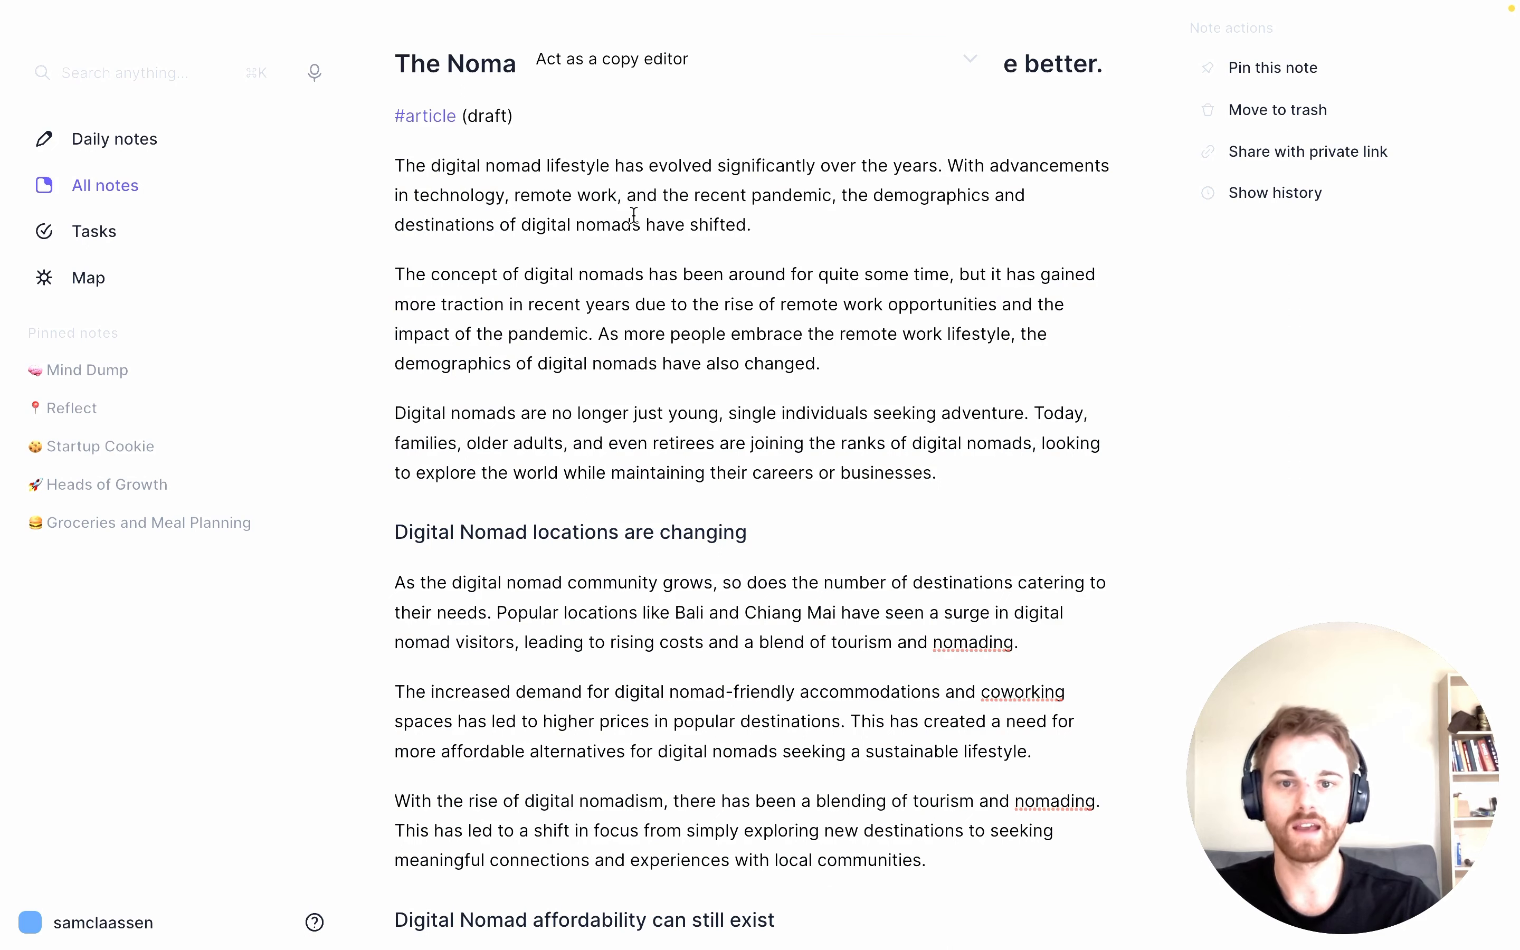
Clone the "Act as a copy editor" prompt and name the copy "Act as my personal copy editor"
click(968, 42)
click(945, 320)
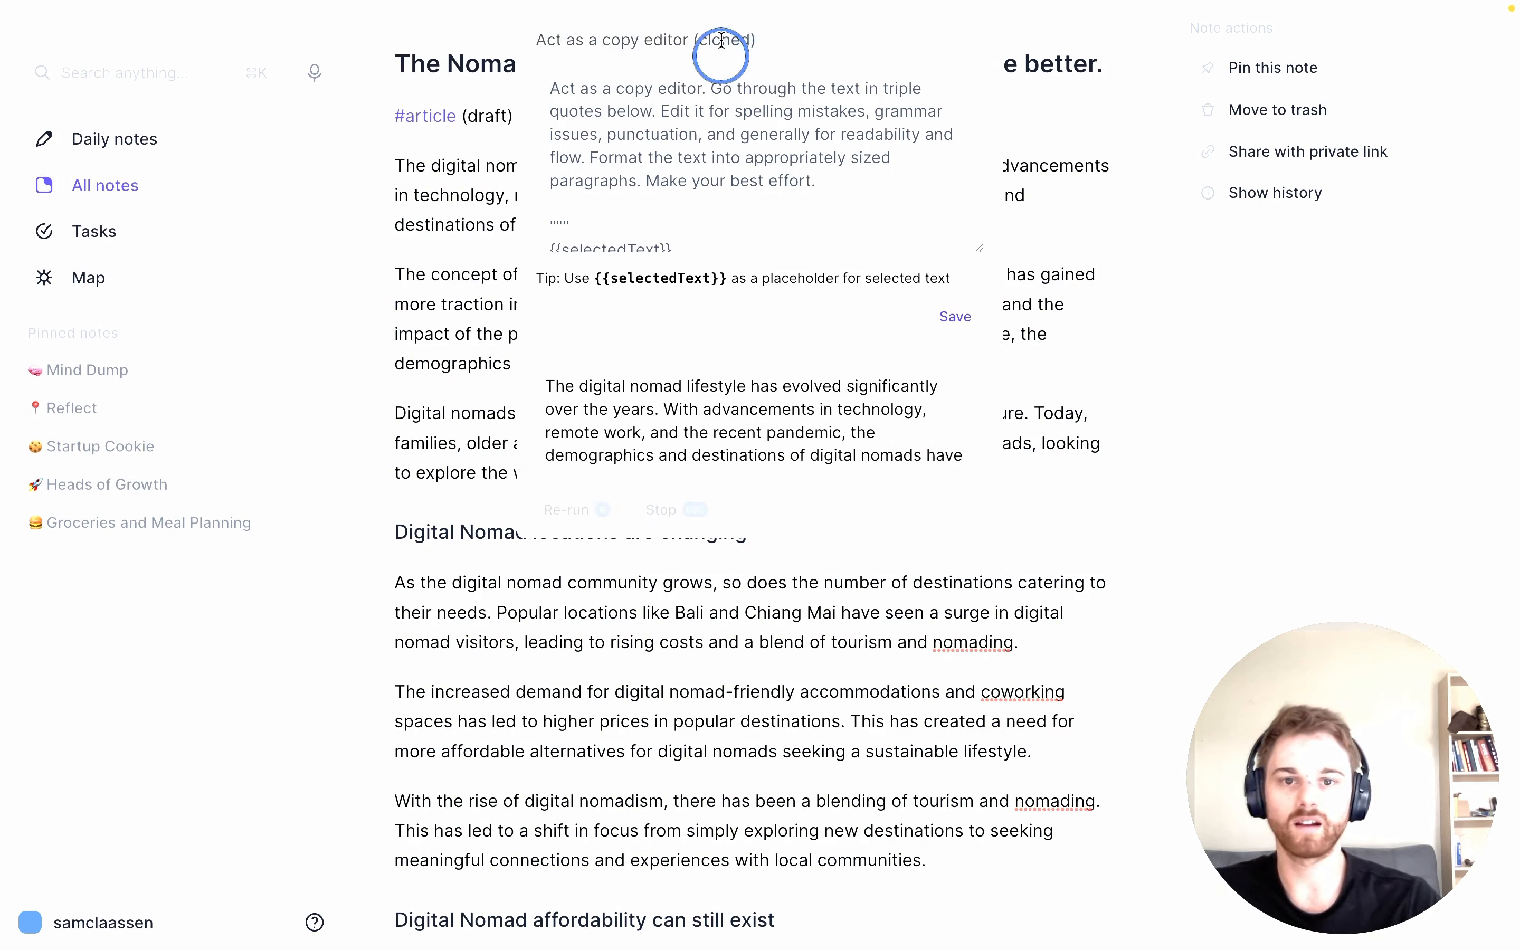
key(BackSpace)
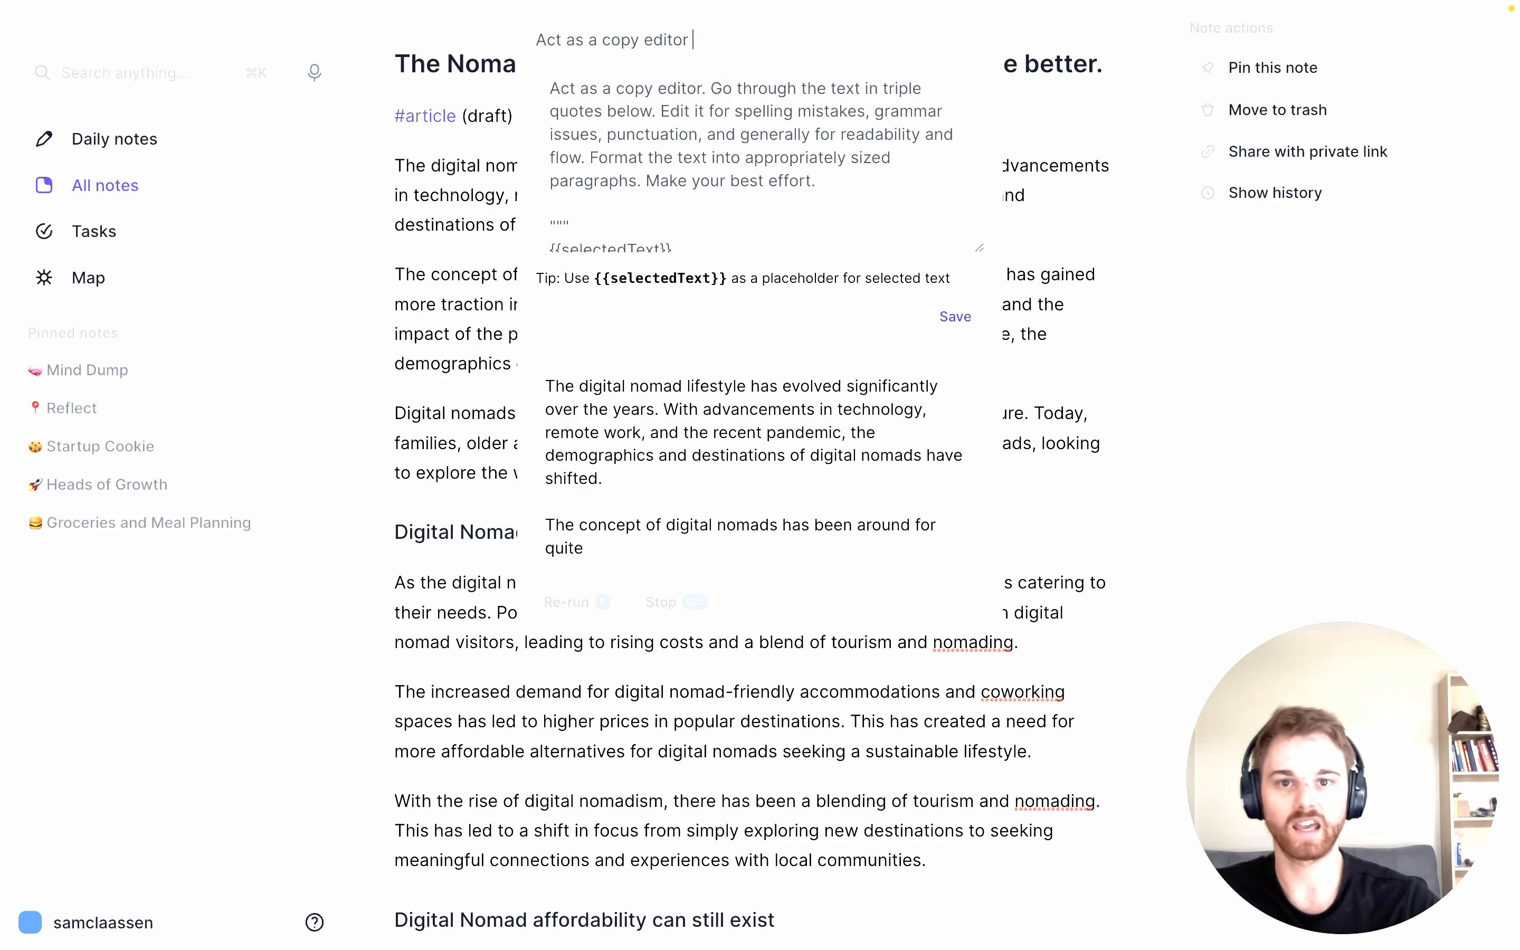
double_click(592, 40)
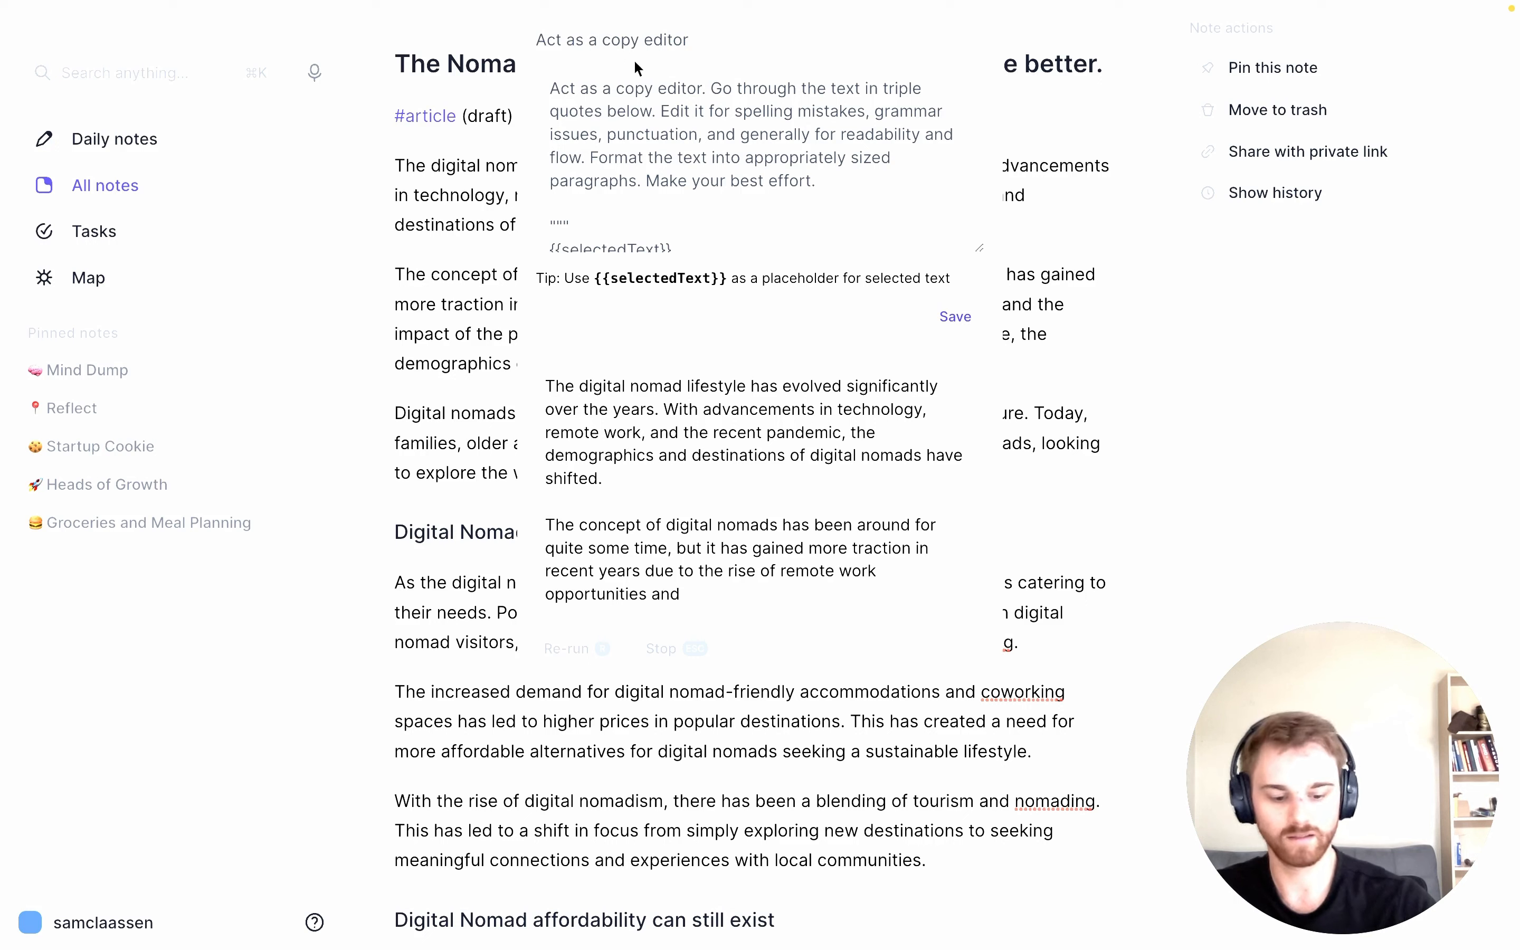
text(my personal)
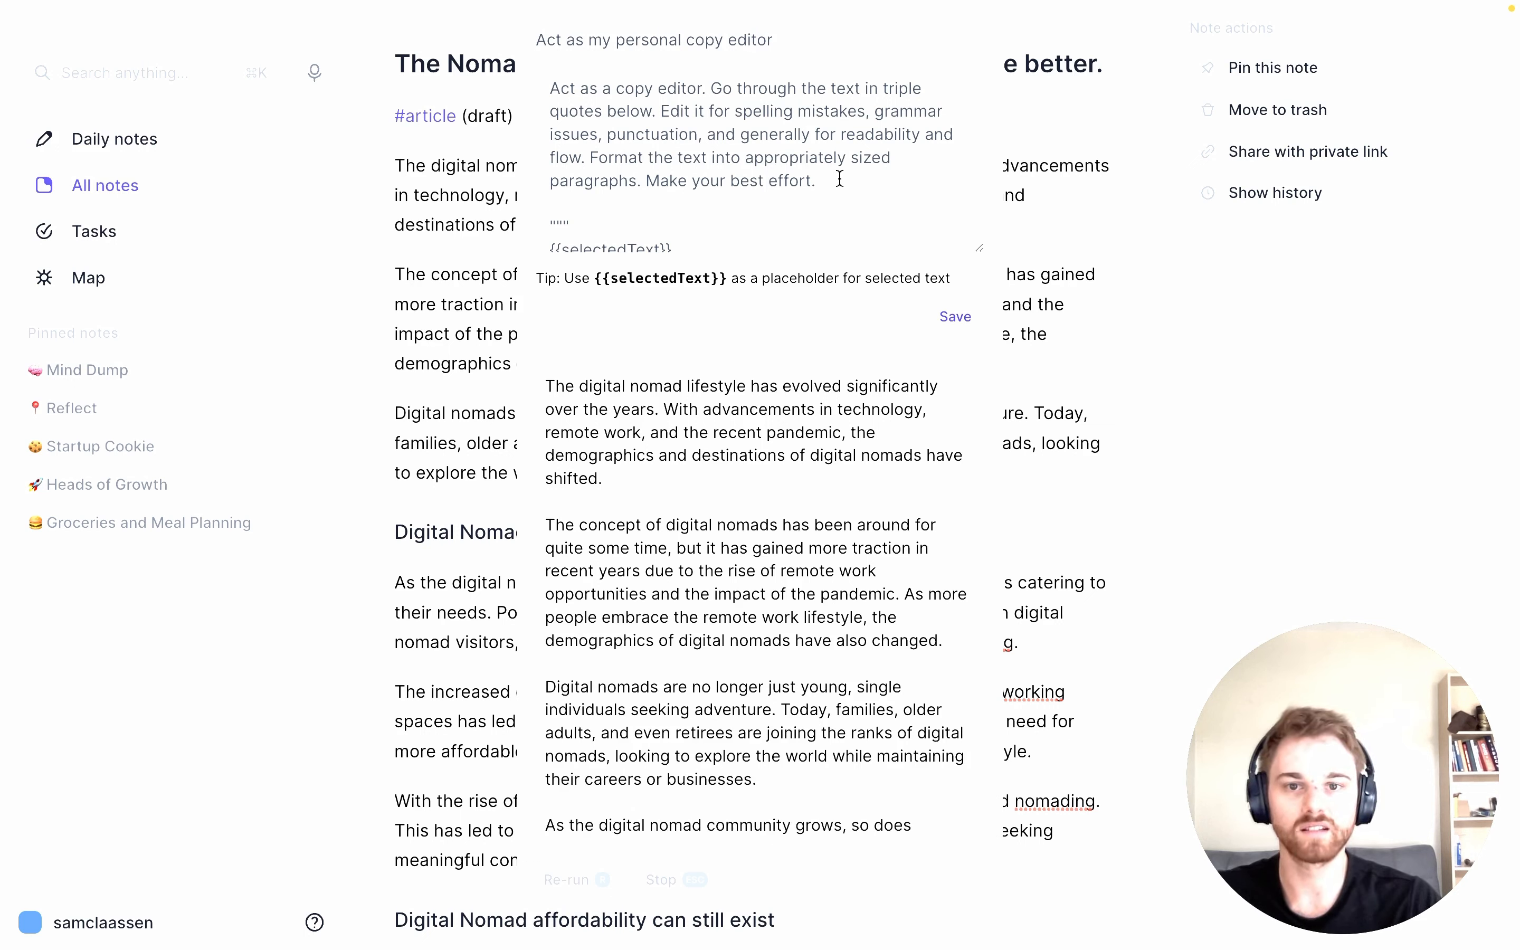
Add "Please follow these guidelines:" and the copied key takeaways after "Make your best effort." in the cloned prompt, save it and dismiss the AI result
click(820, 182)
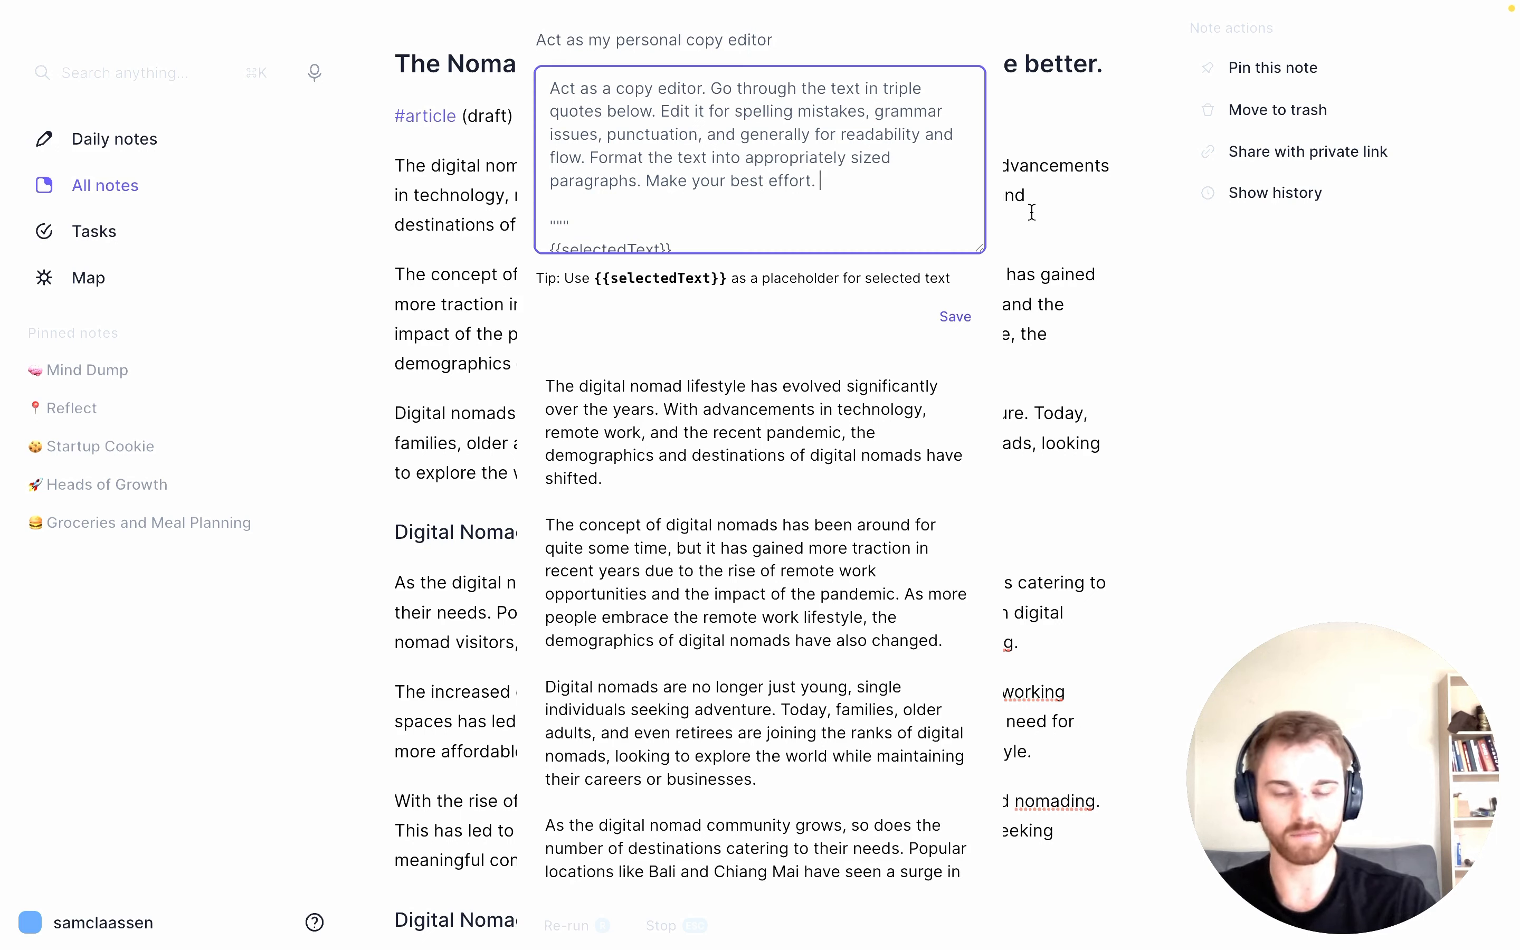
text(Please fo)
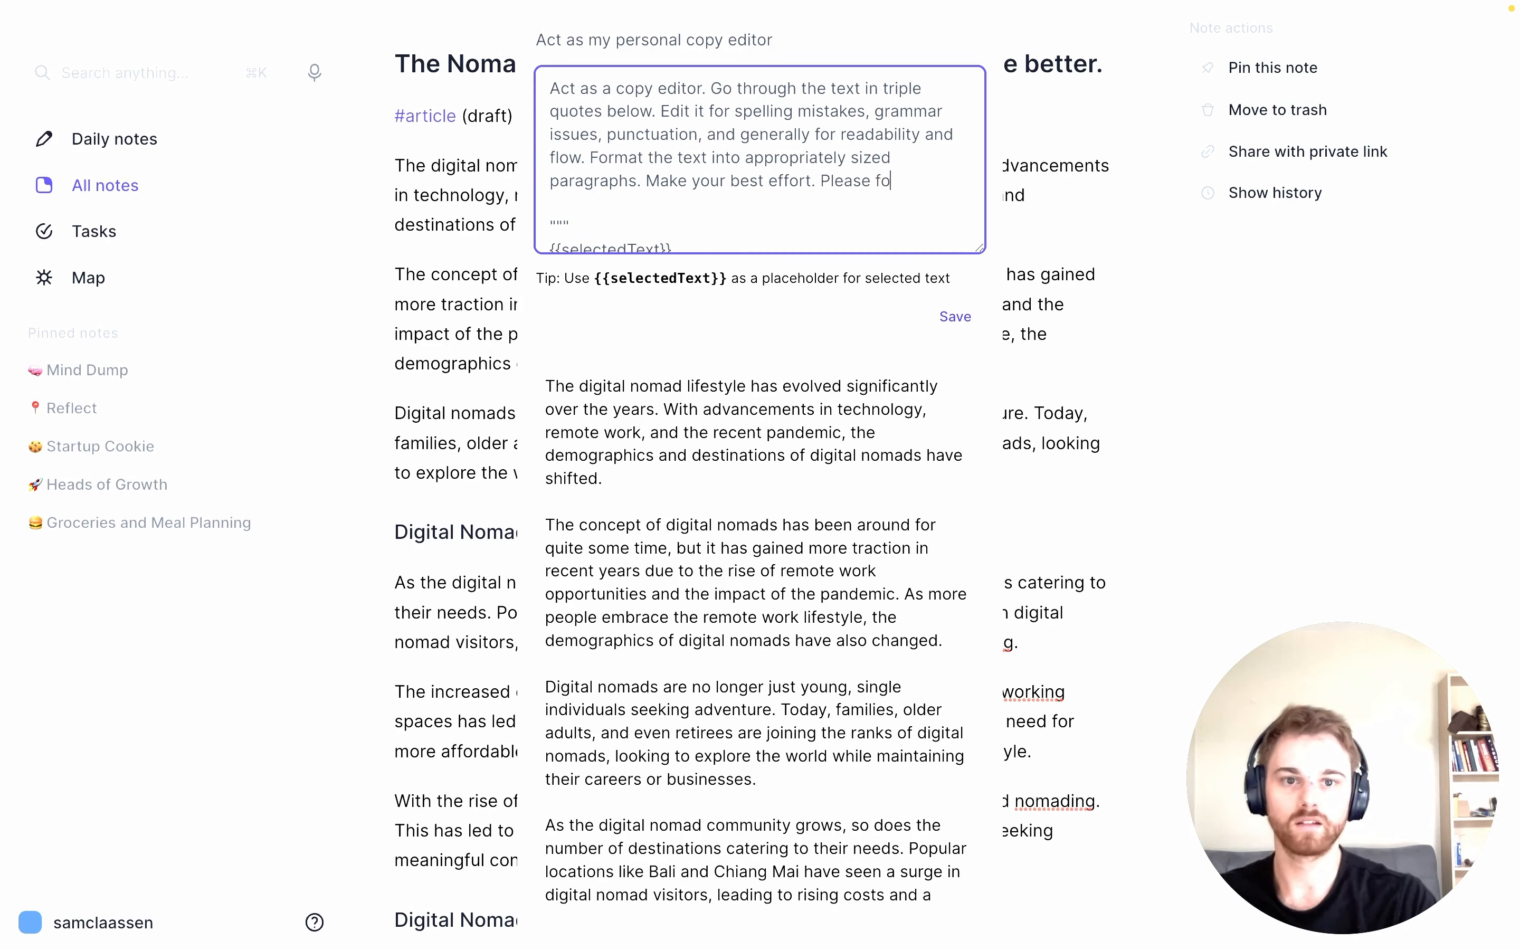
text(llow these guidelines:)
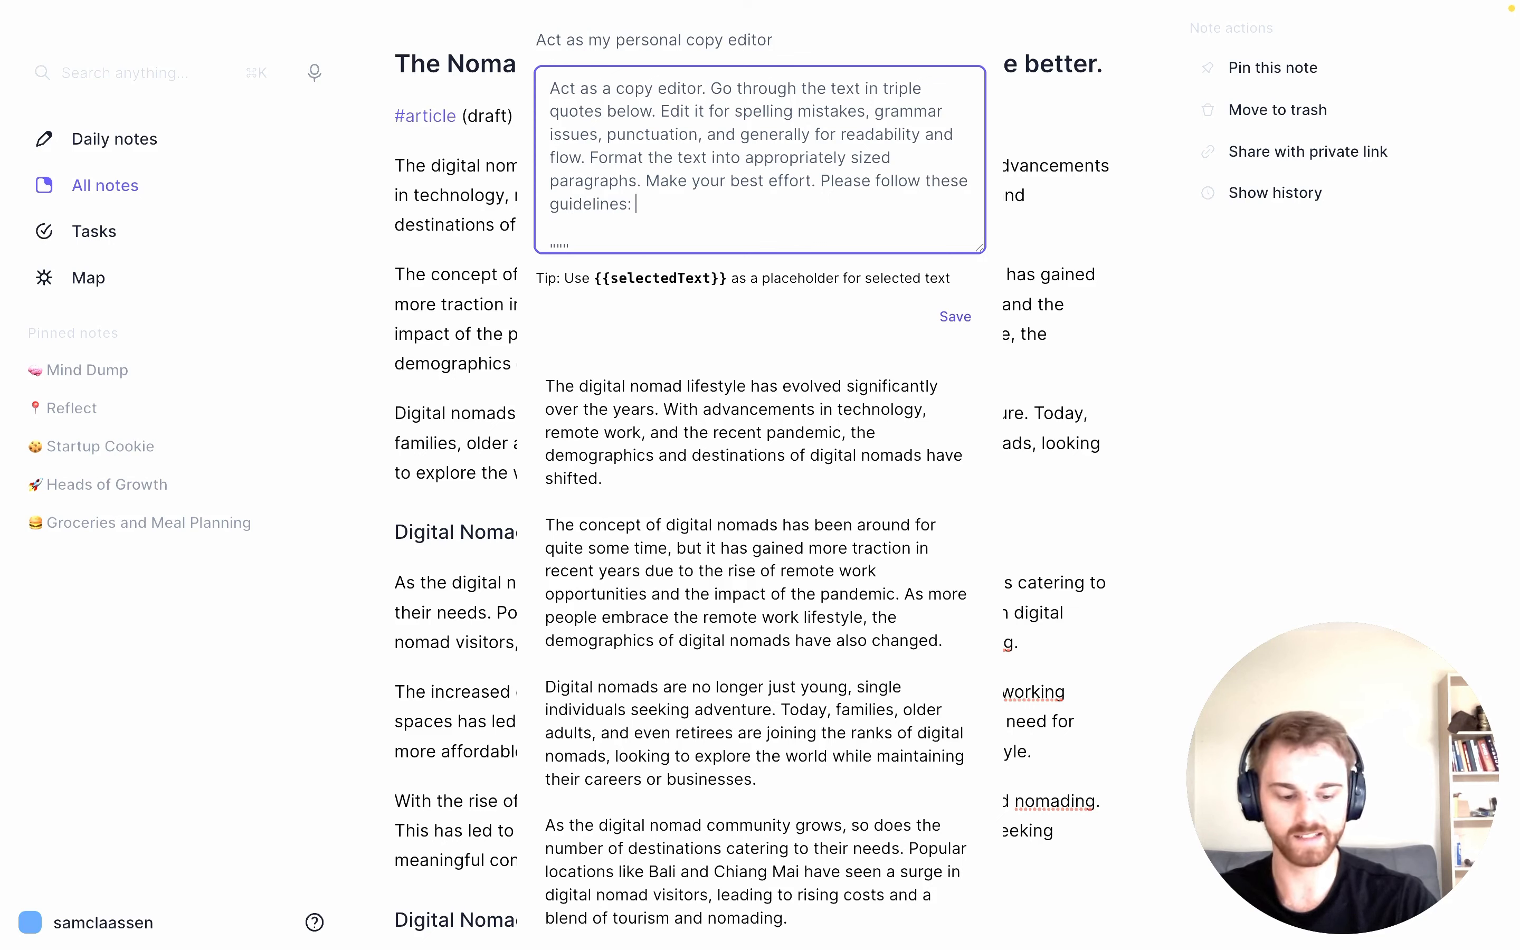
key(super+v)
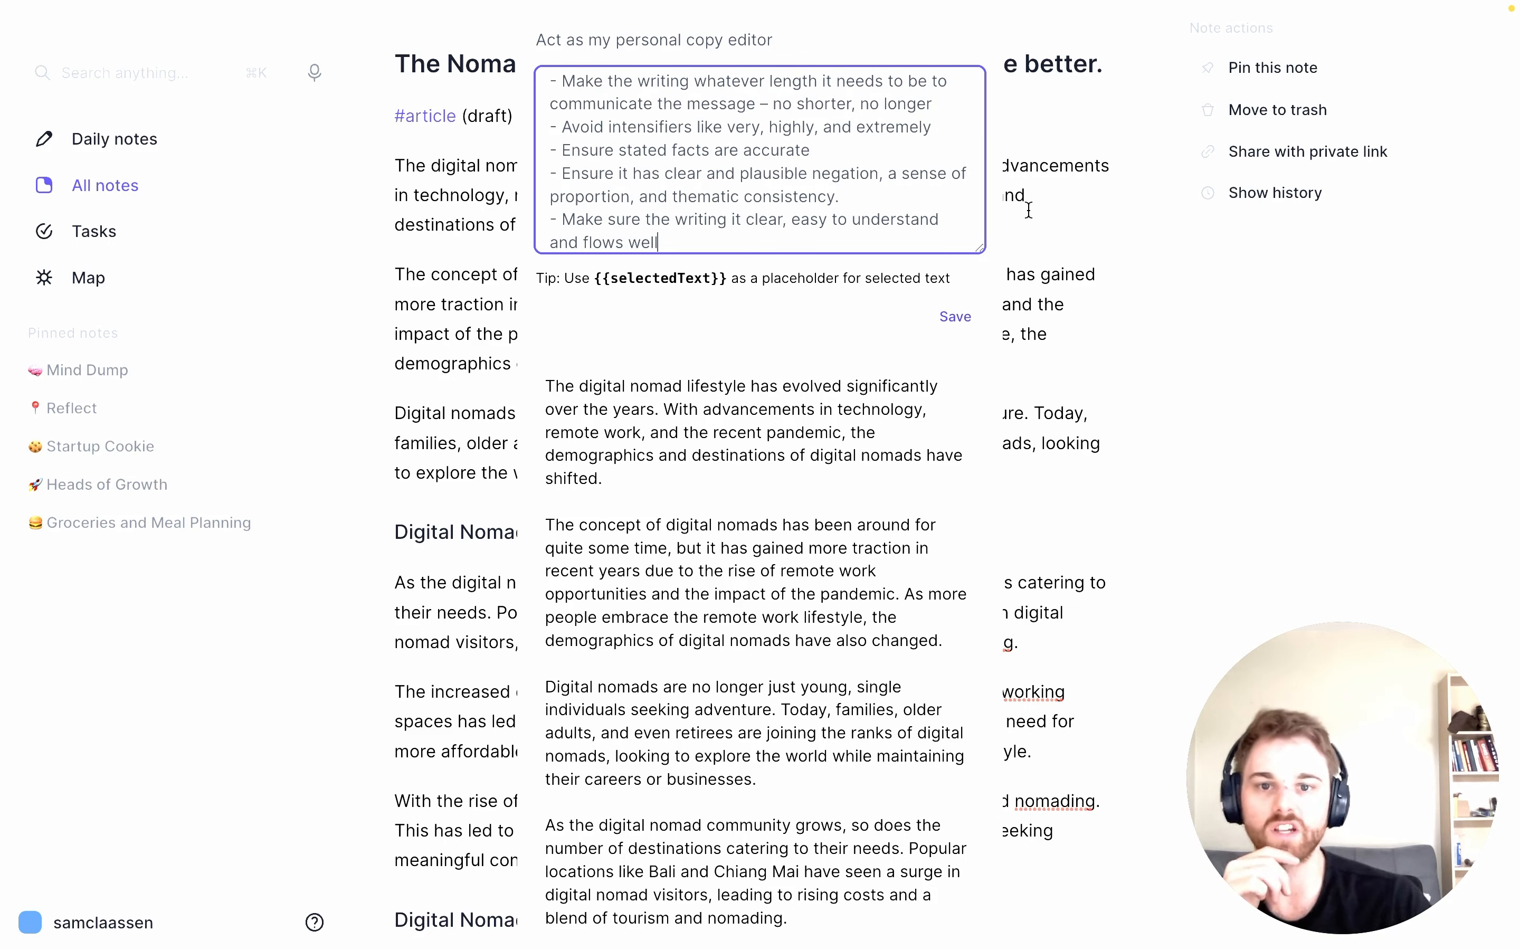
scroll(825, 217, up, 5)
scroll(833, 211, down, 10)
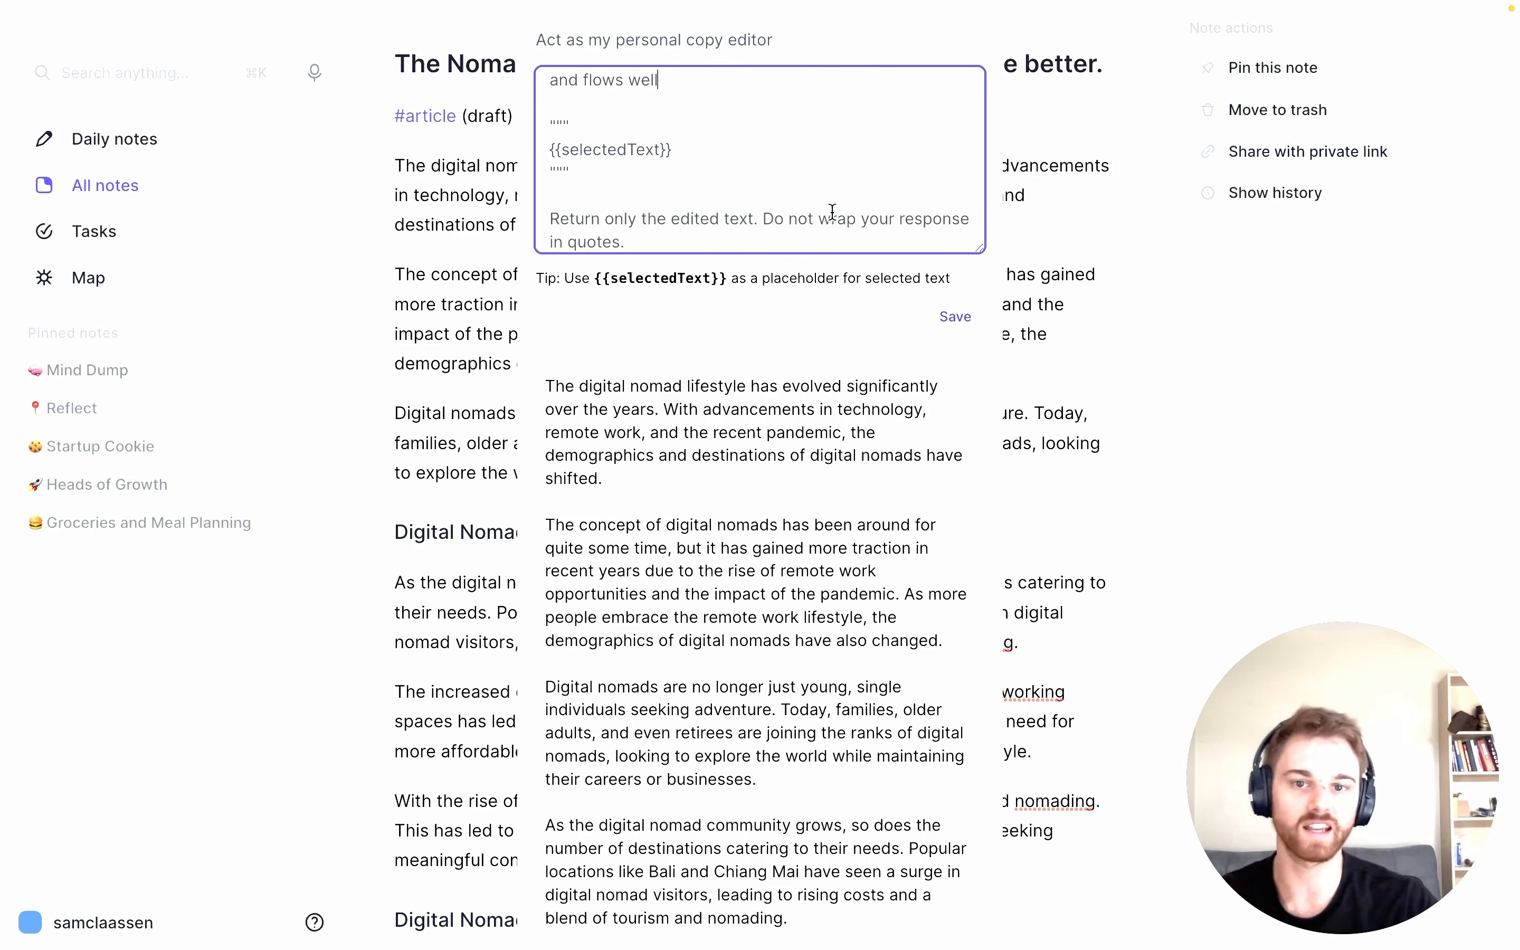
click(941, 317)
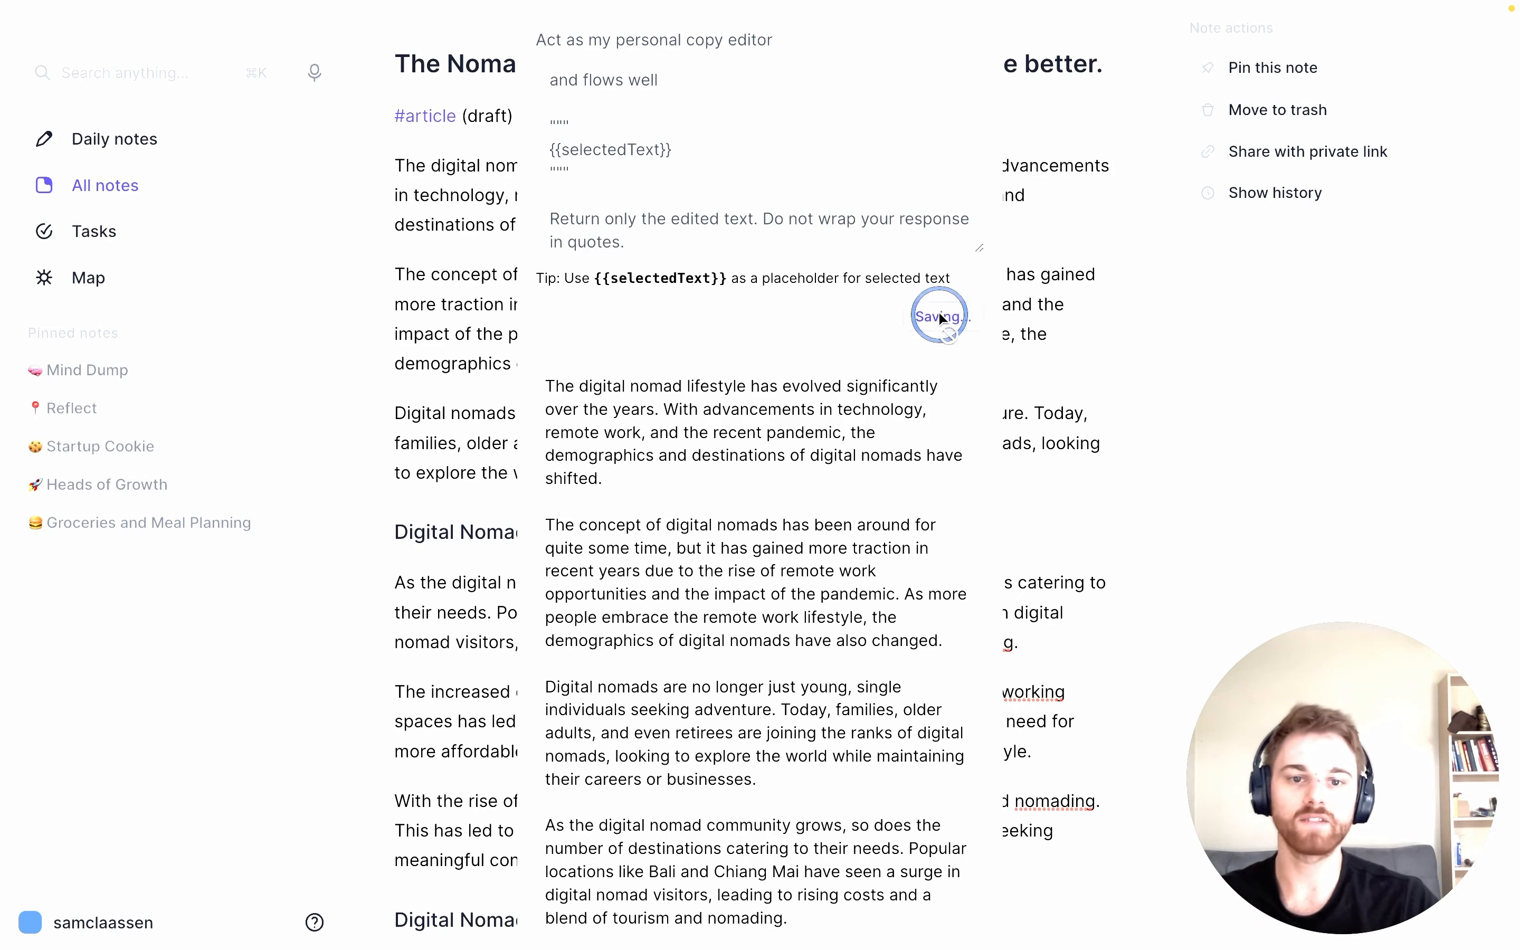
click(1046, 314)
Select the article's body text through its closing paragraph, run "Act as my personal copy editor" on it, and re-run the prompt for another version
click(491, 178)
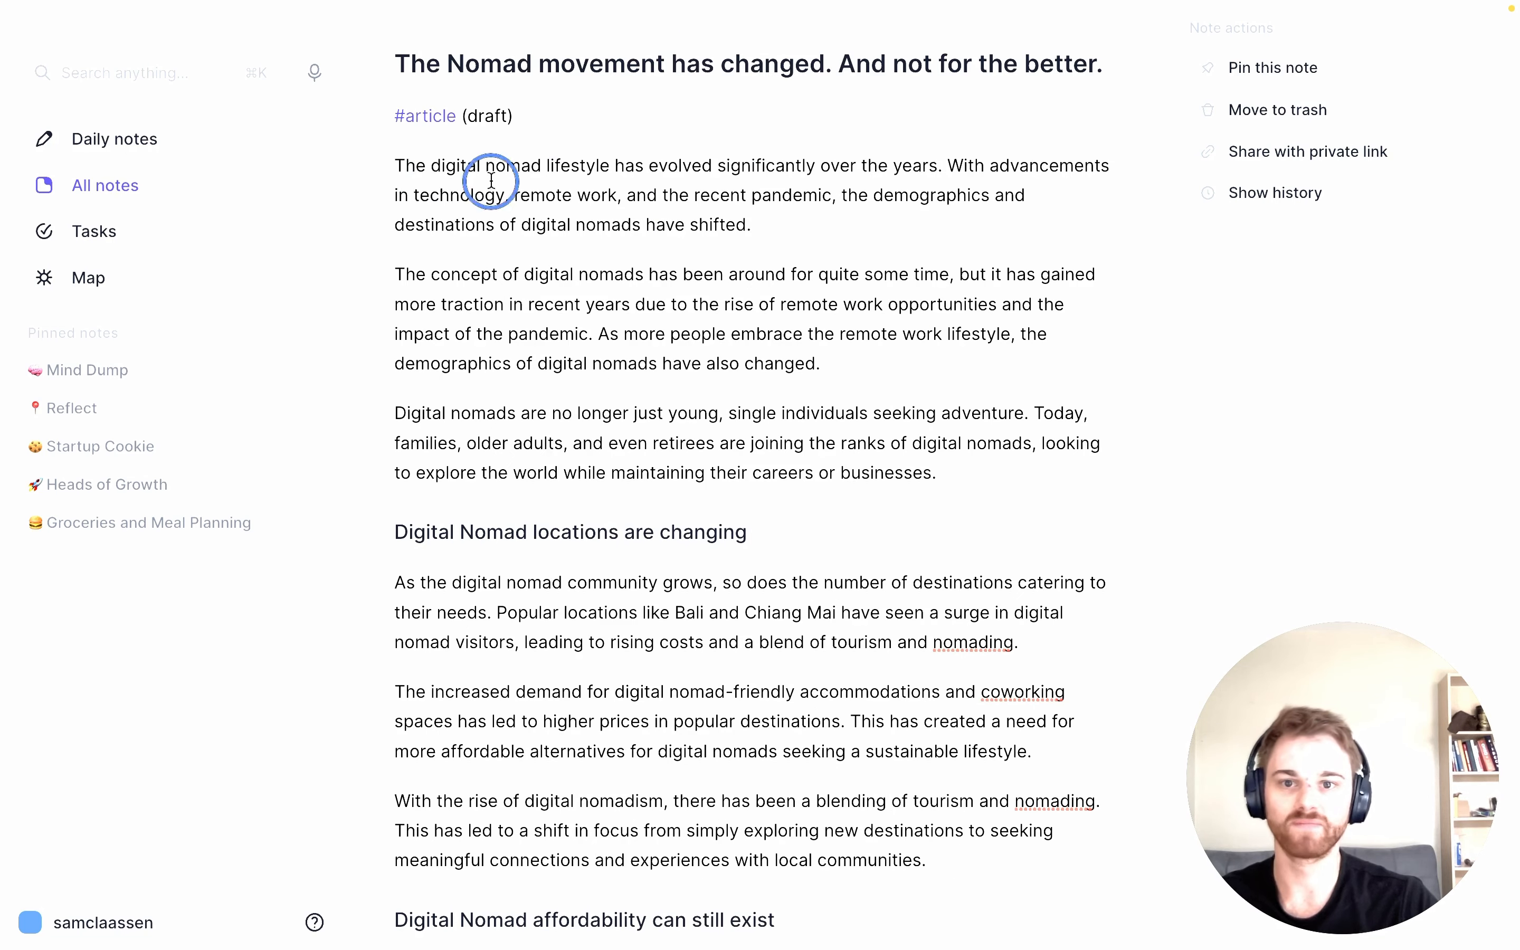
scroll(981, 936, down, 10)
drag(991, 949, 968, 809)
click(886, 877)
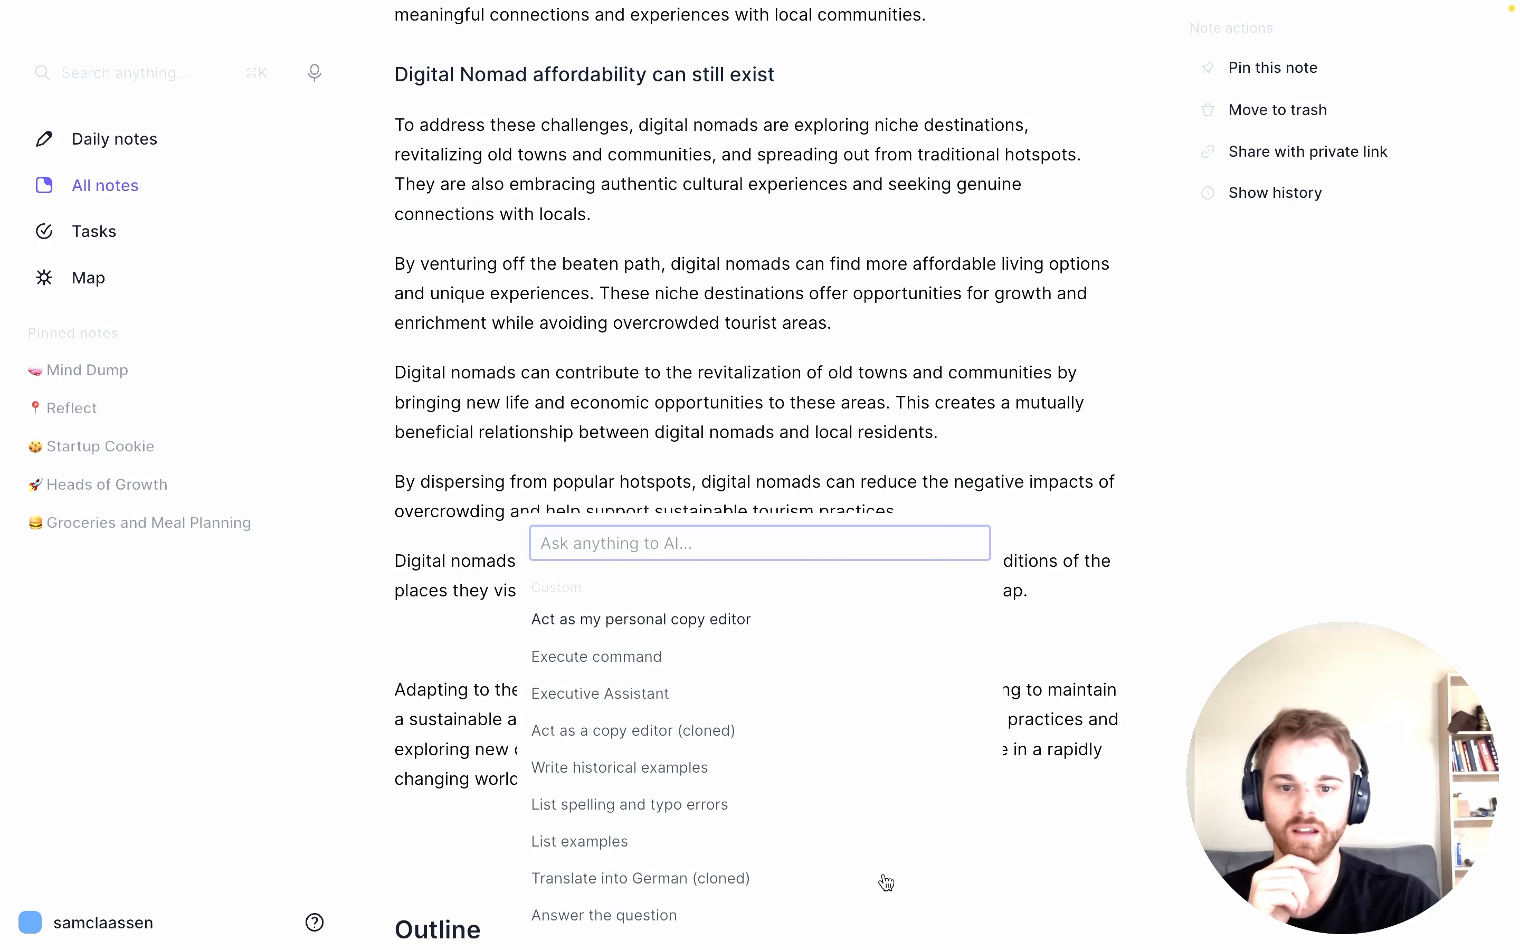
click(716, 627)
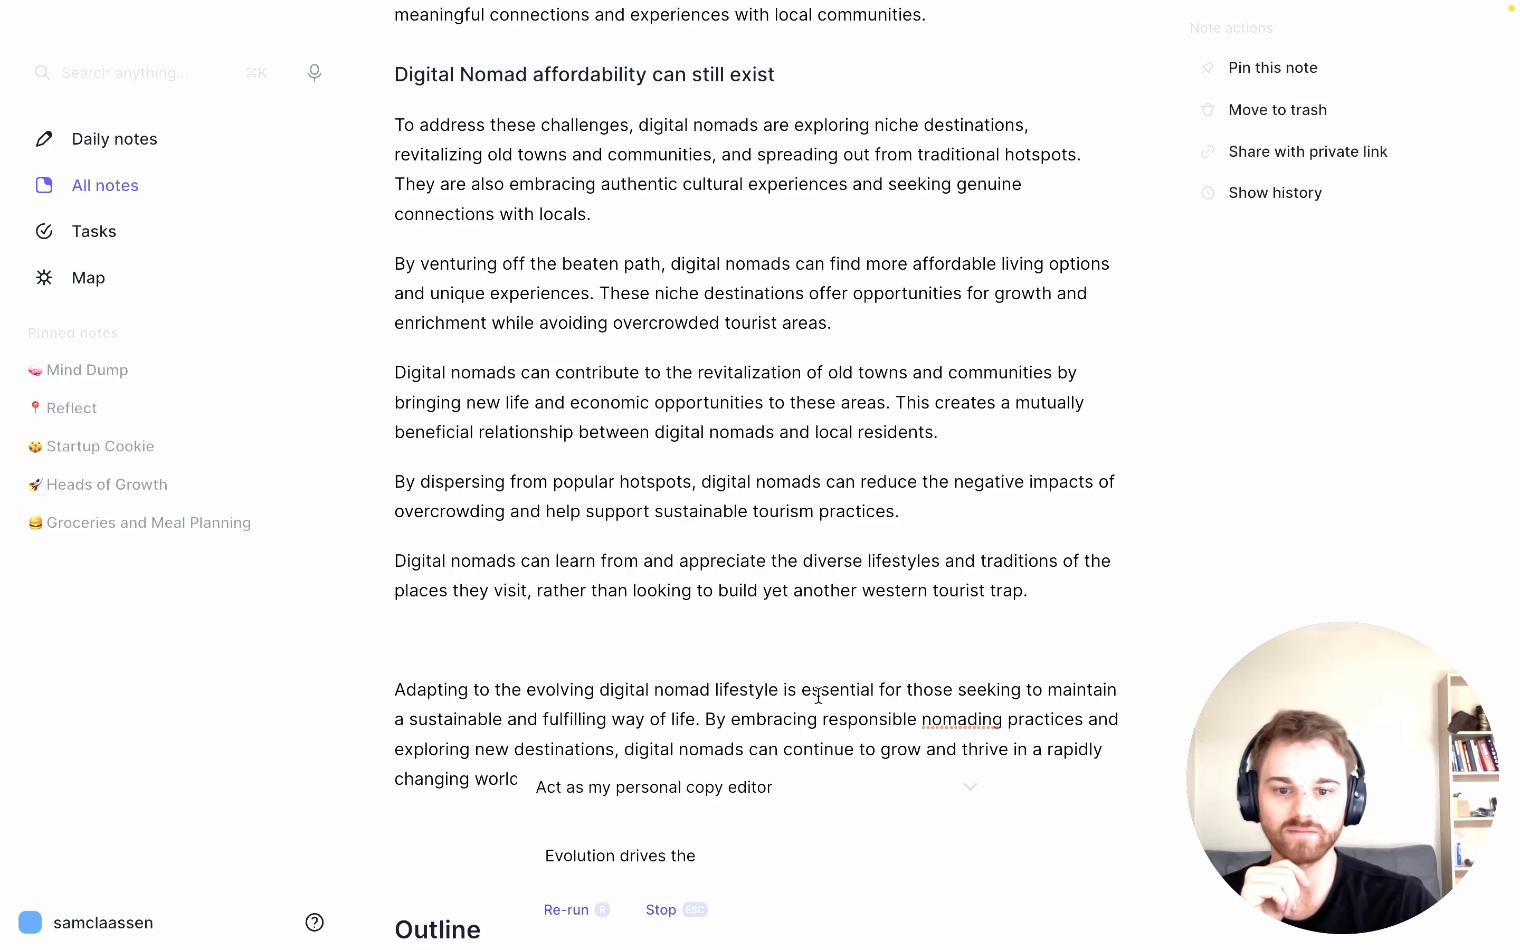
scroll(817, 689, up, 3)
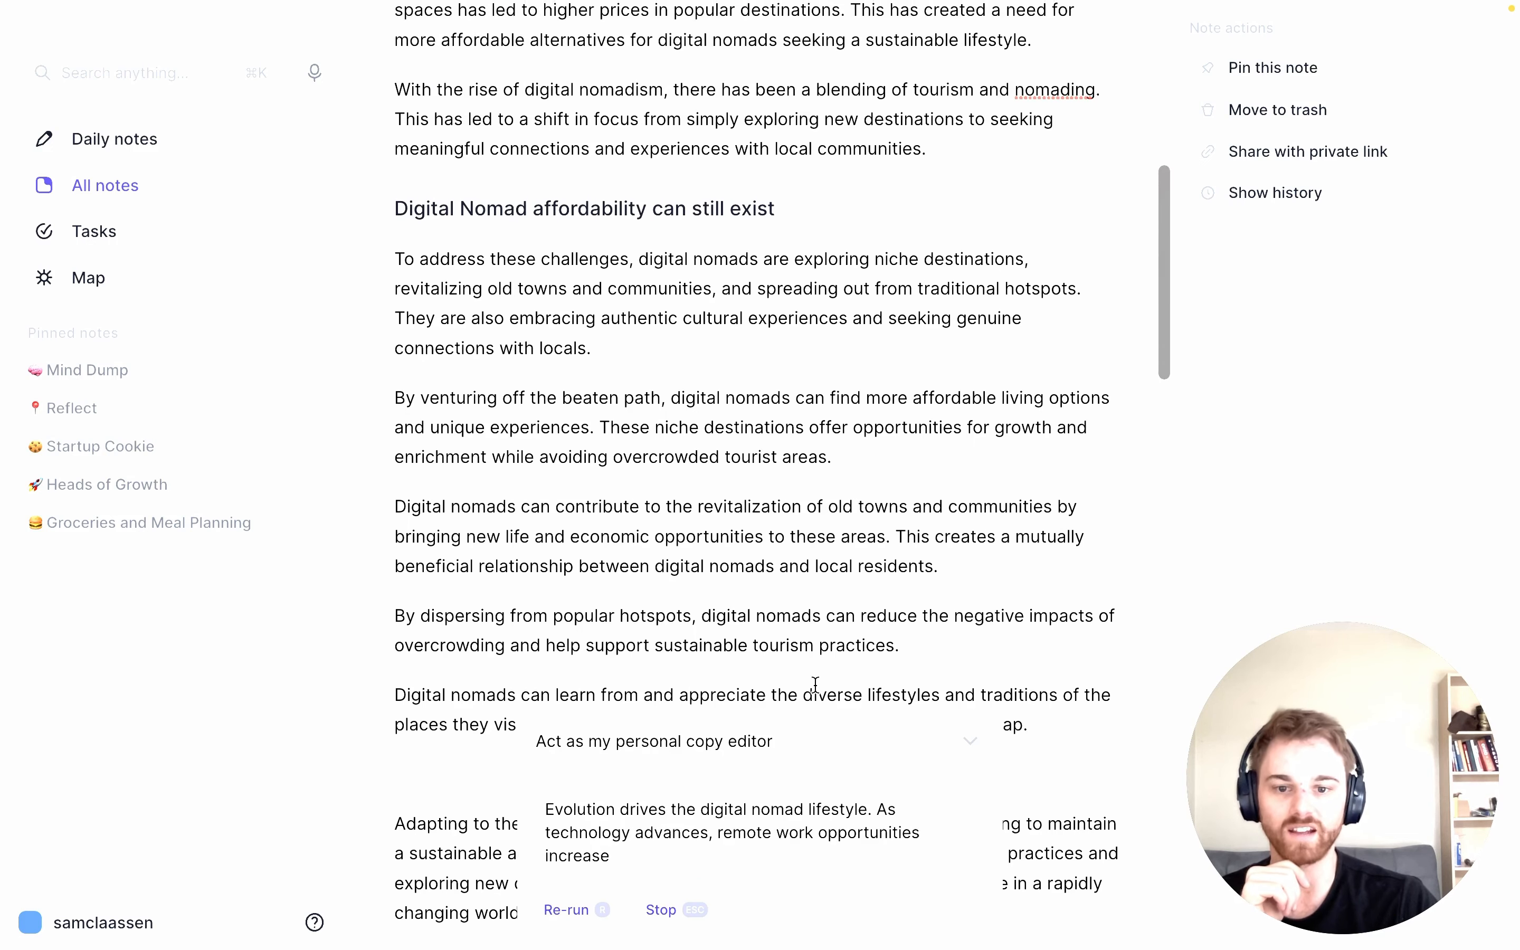
scroll(816, 684, up, 15)
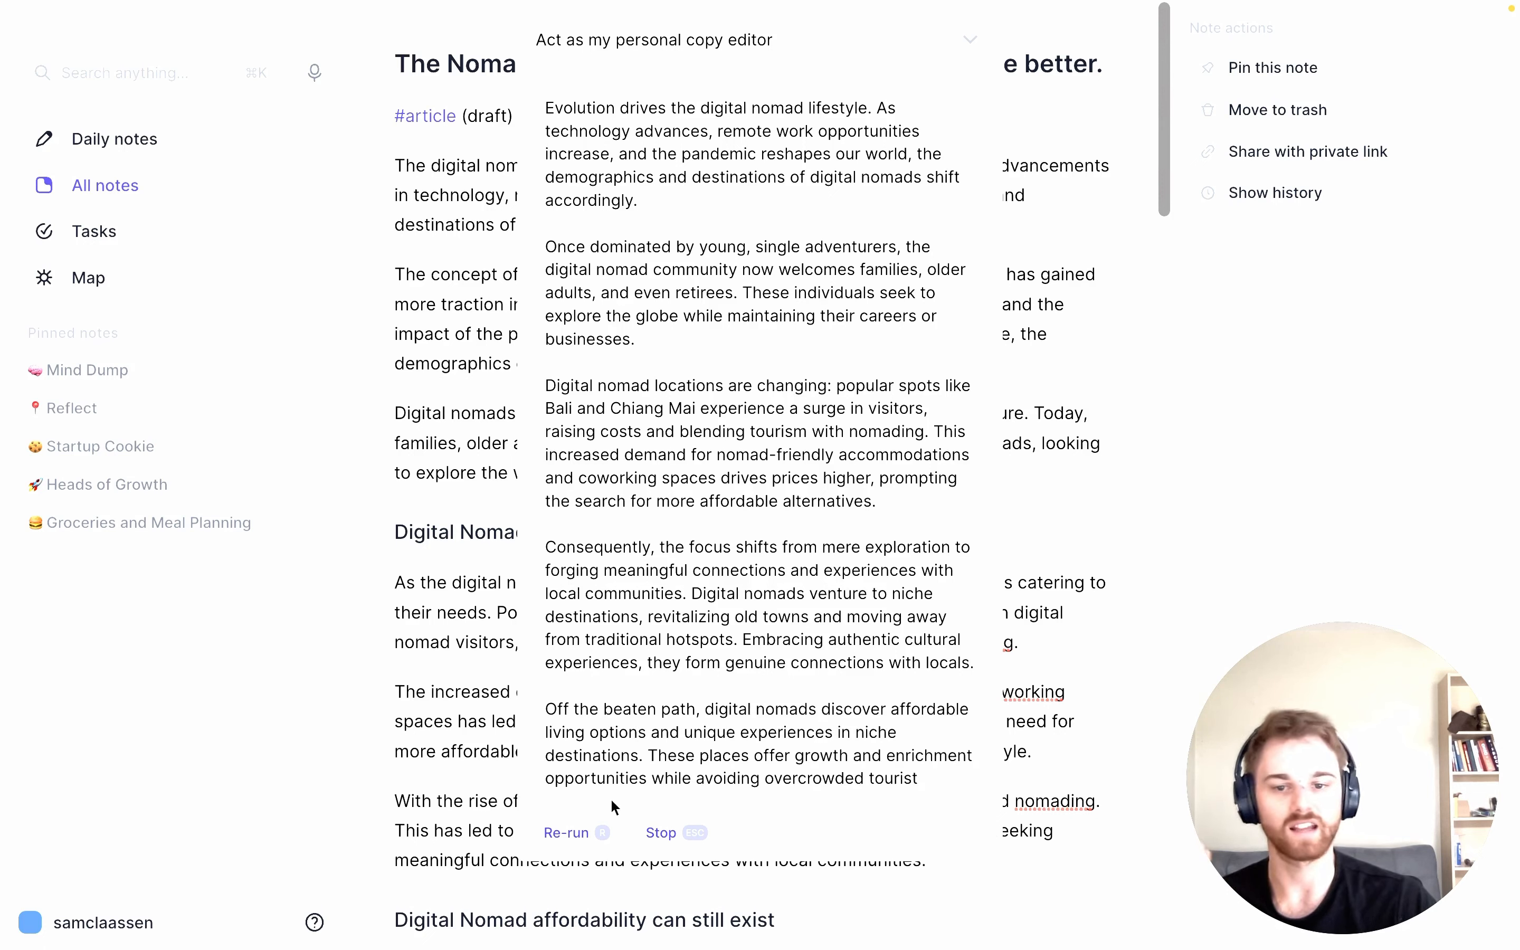
click(575, 879)
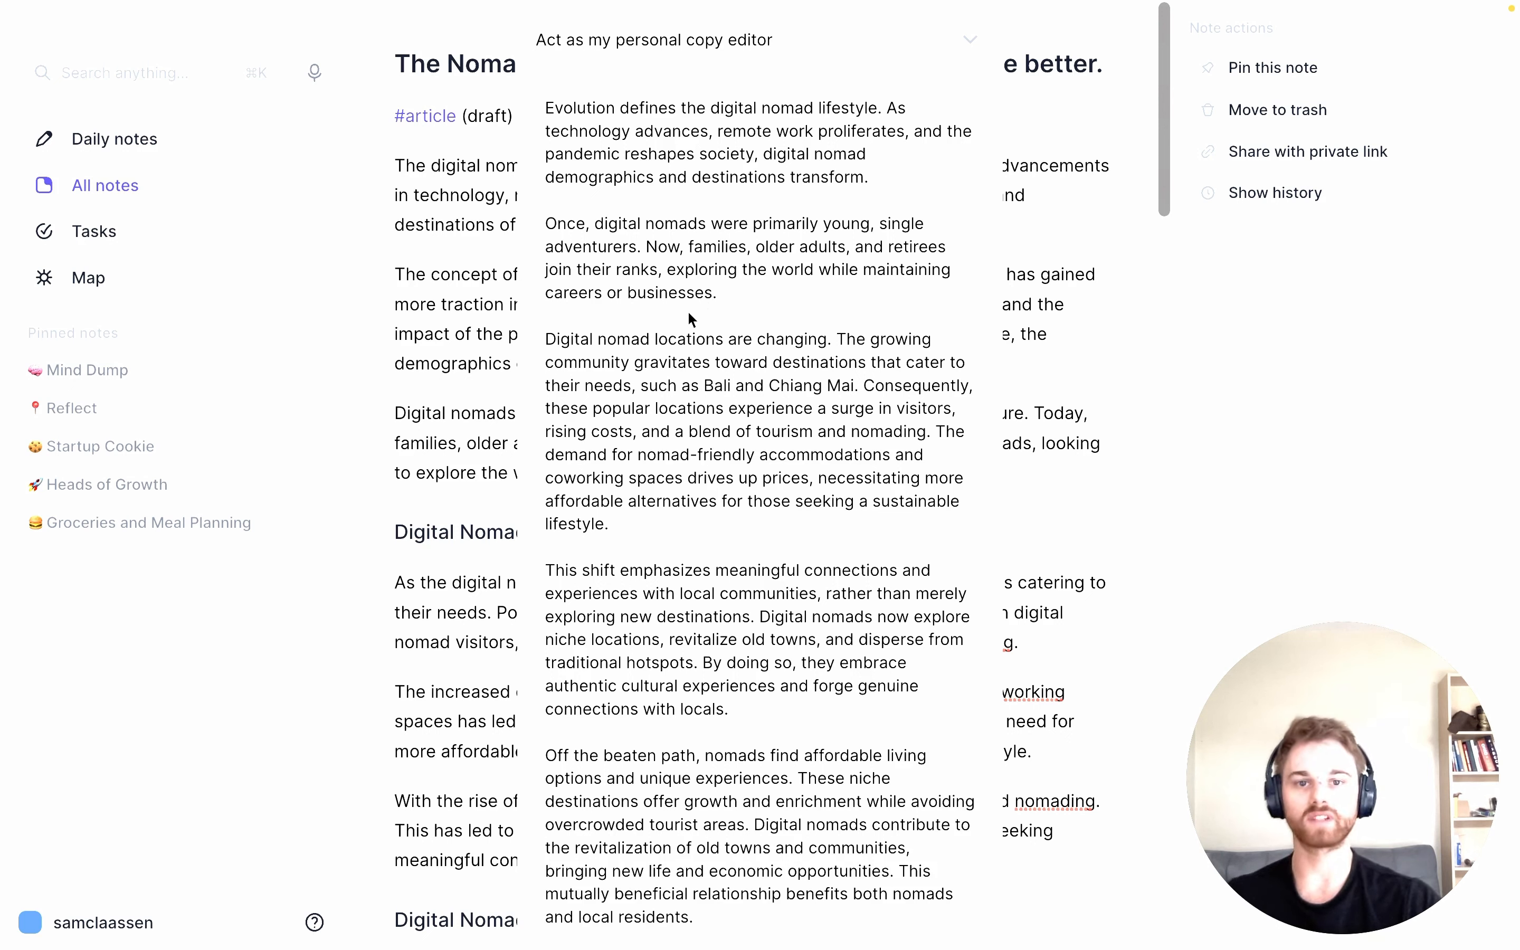
Expand the personal copy editor prompt's instructions and review its added guidelines against the generated edit
click(970, 40)
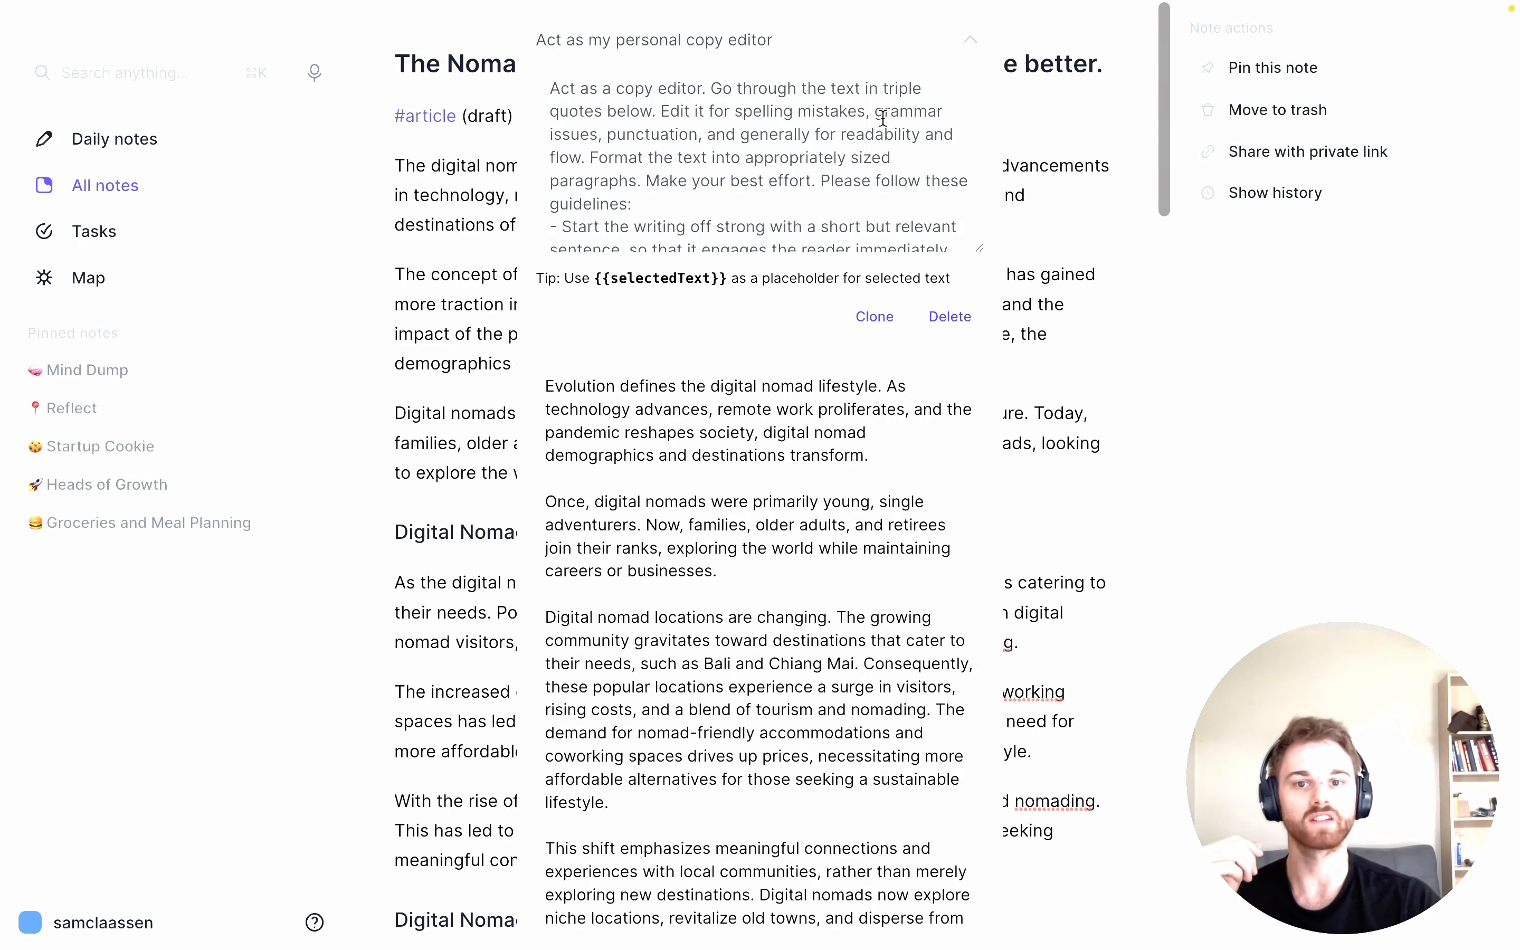
scroll(879, 124, down, 3)
scroll(880, 124, down, 3)
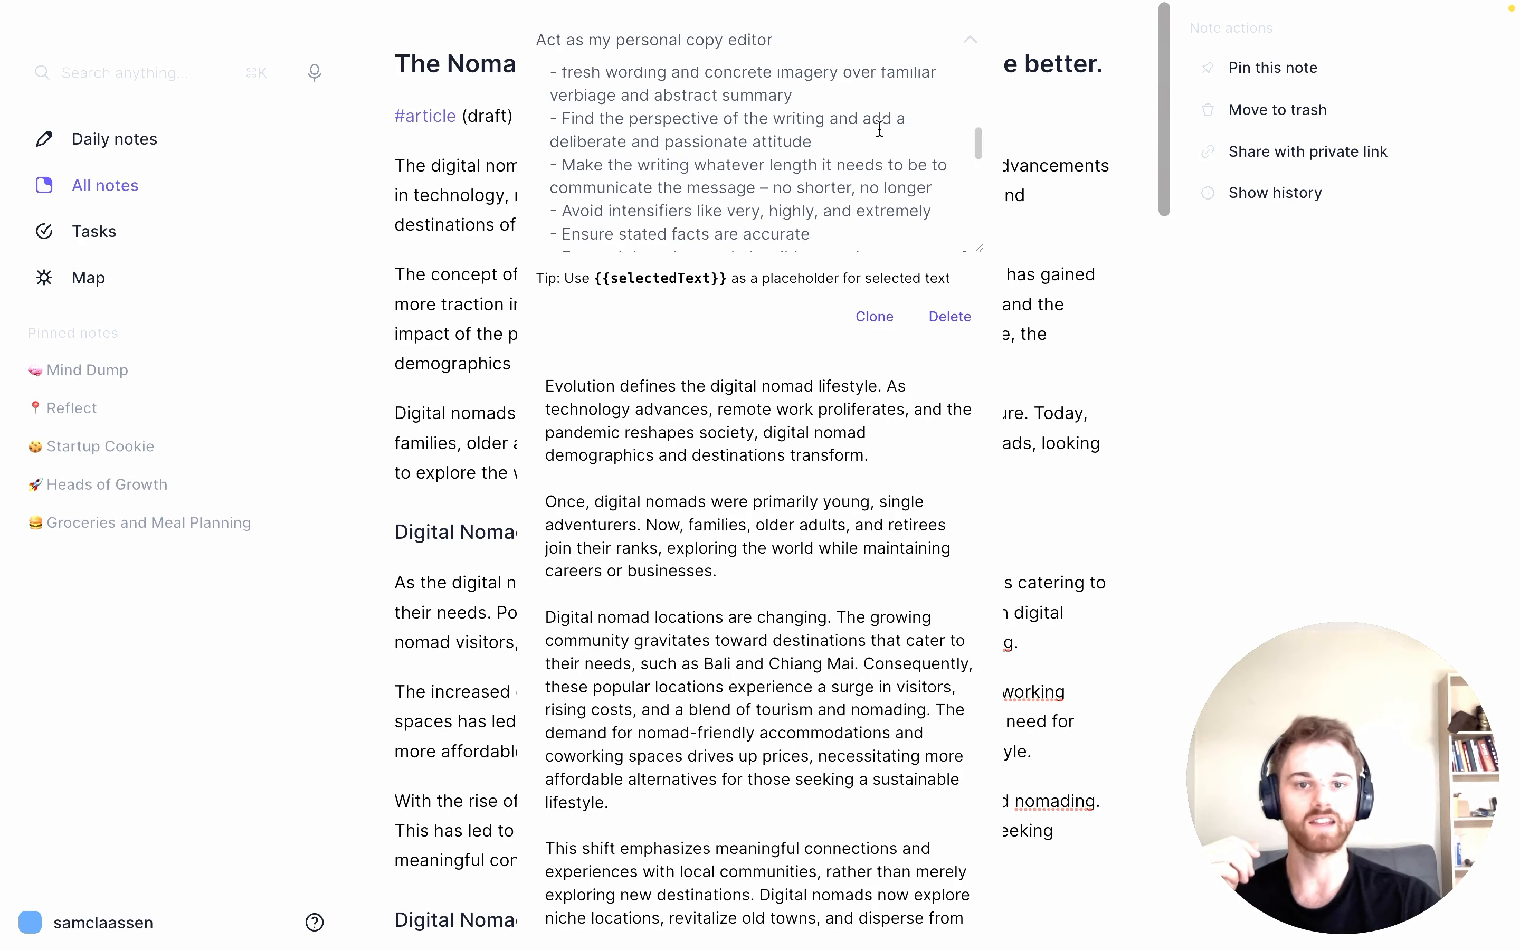
scroll(880, 128, up, 6)
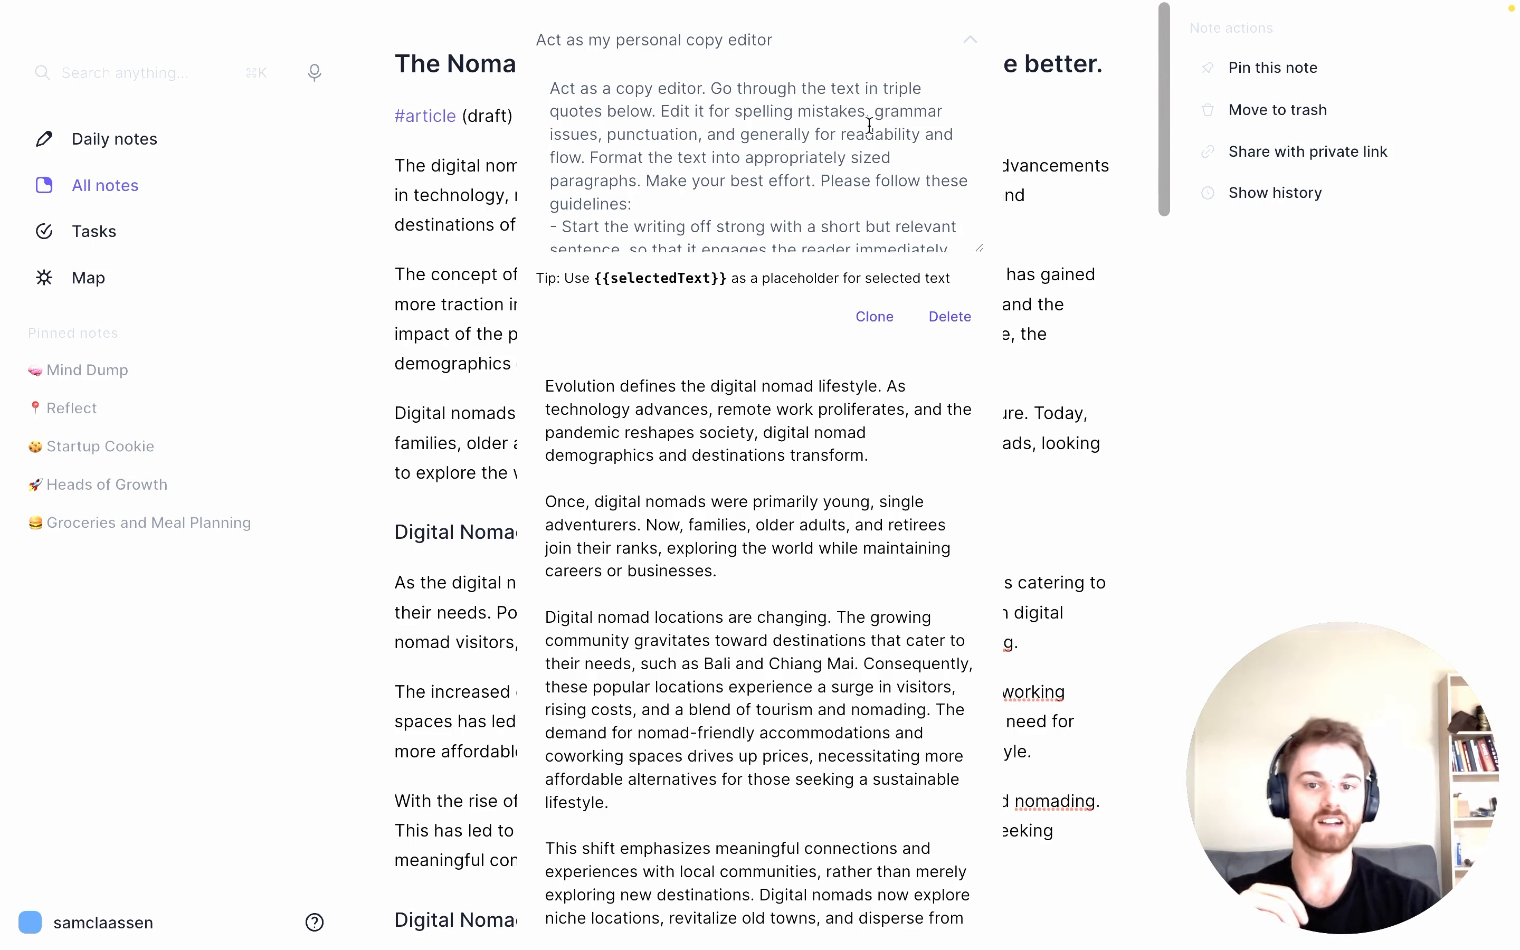
scroll(873, 150, down, 5)
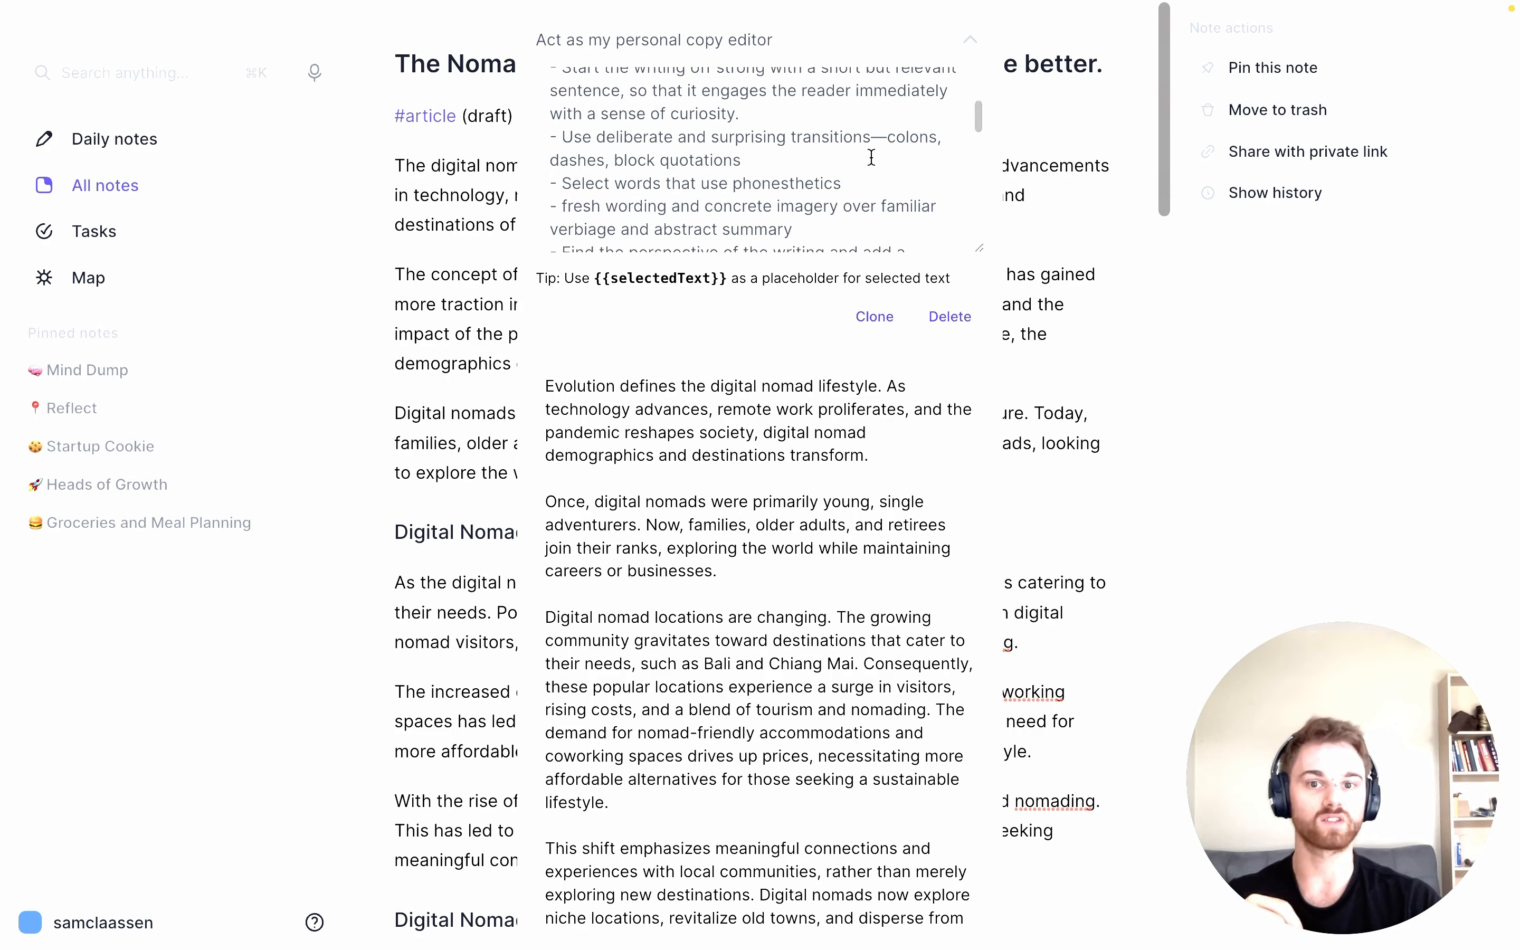
scroll(872, 158, up, 2)
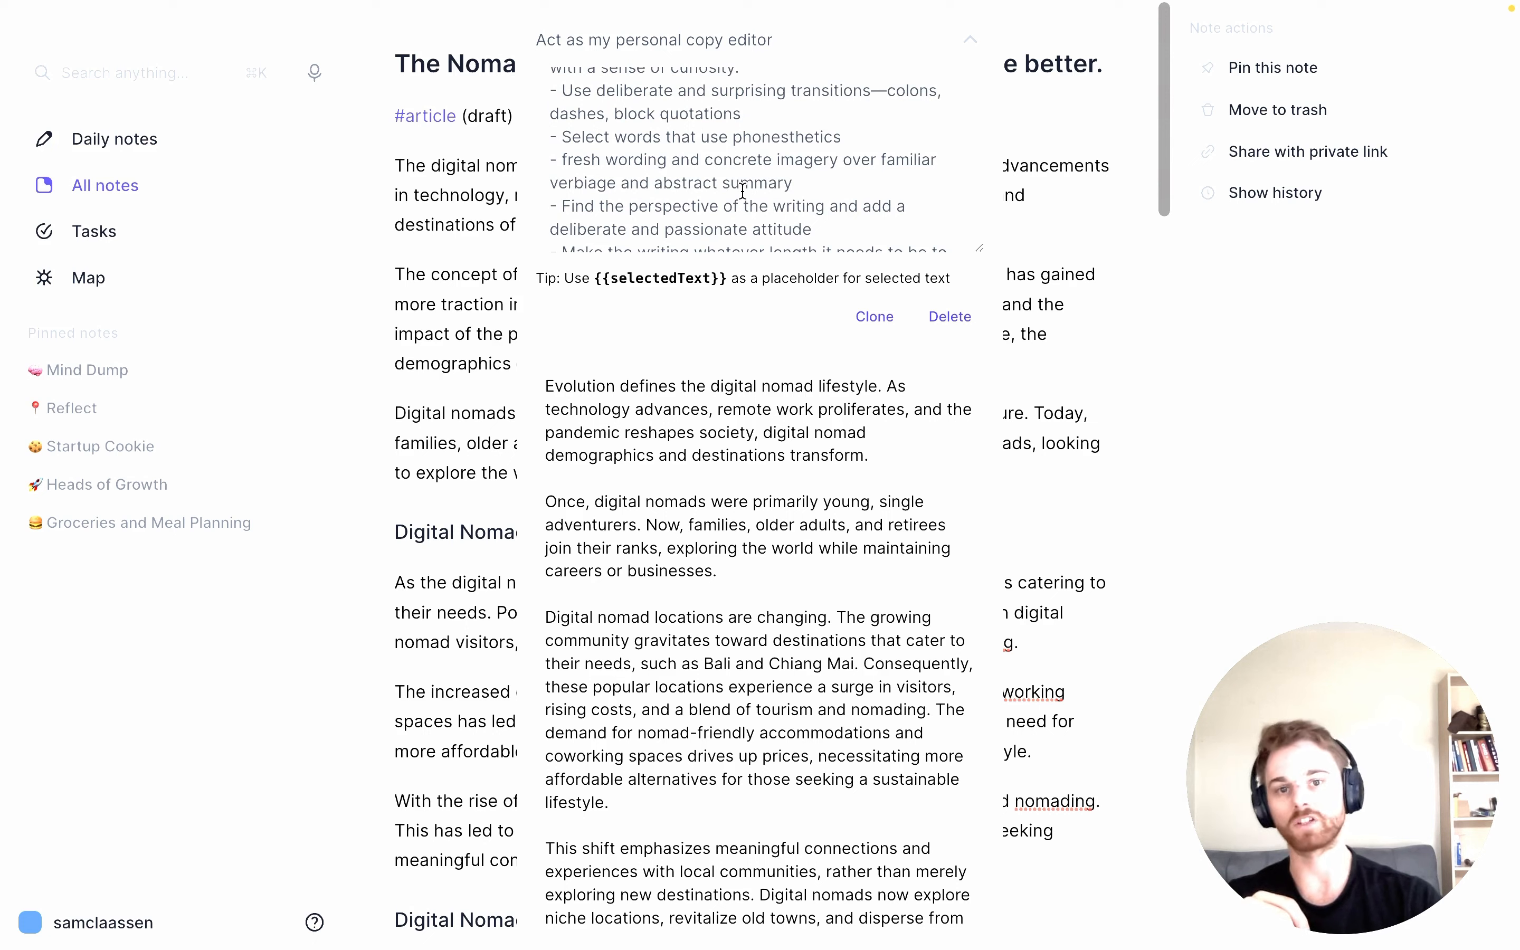
scroll(754, 189, up, 5)
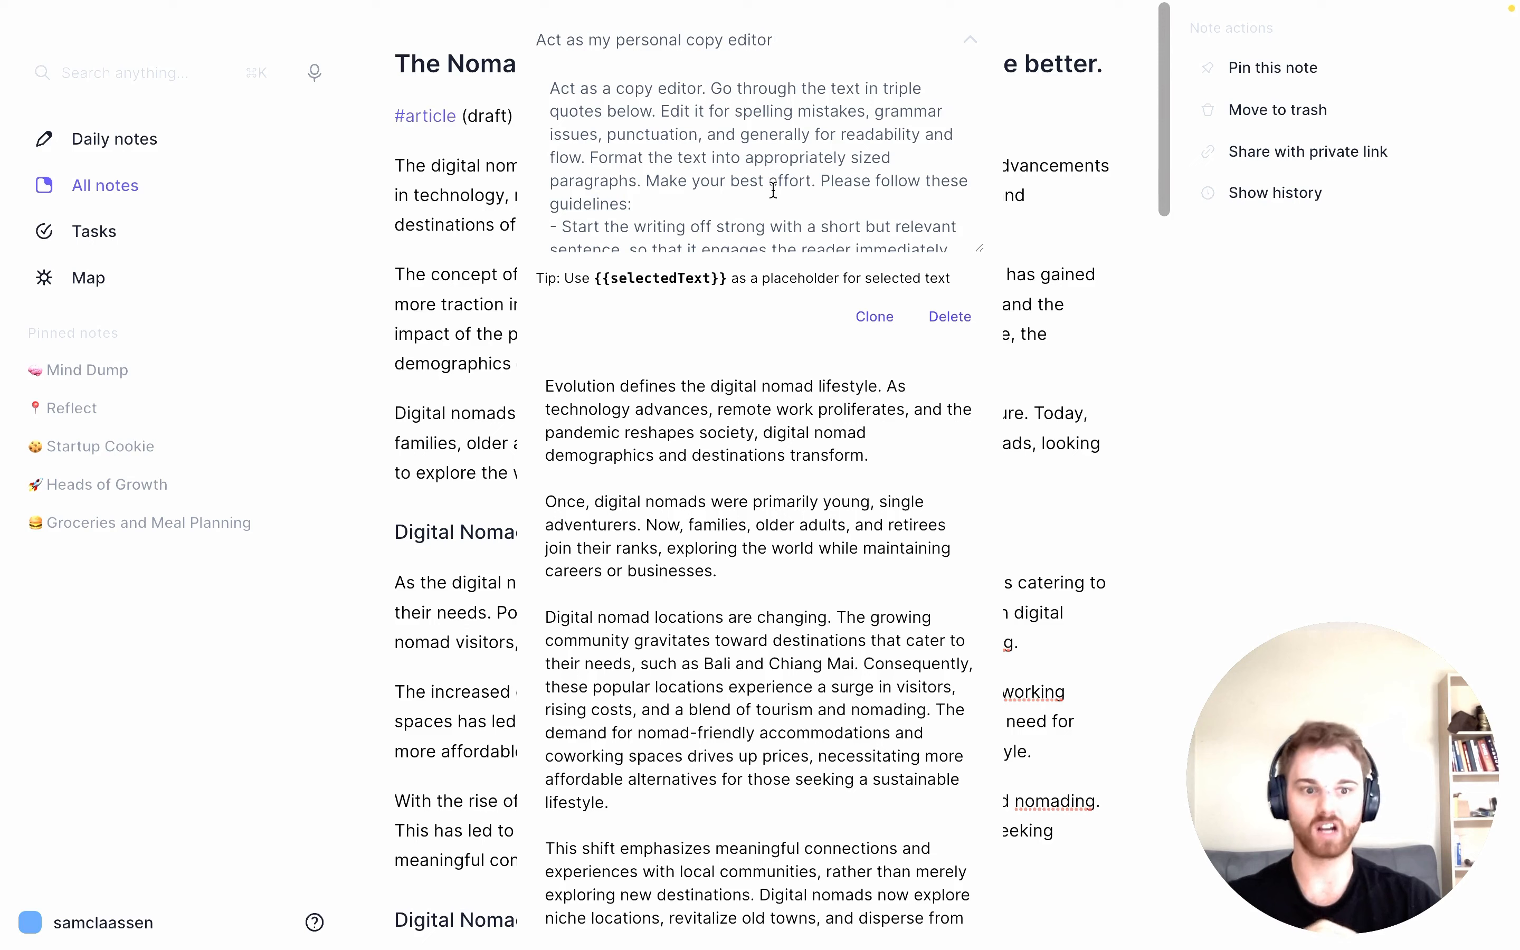
scroll(774, 191, down, 2)
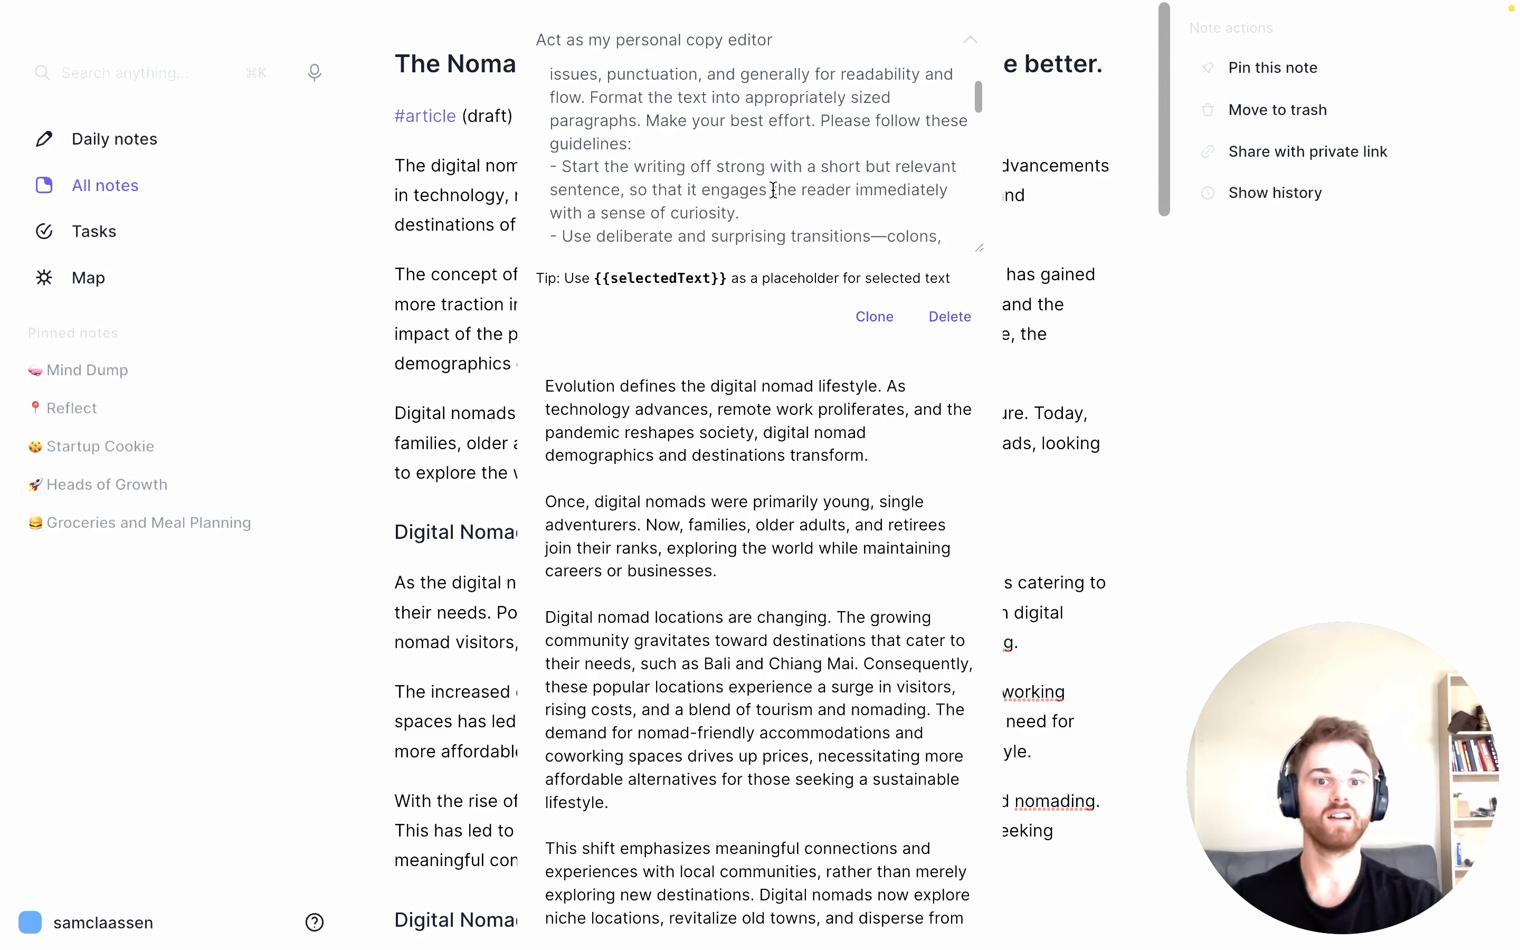
scroll(779, 192, up, 2)
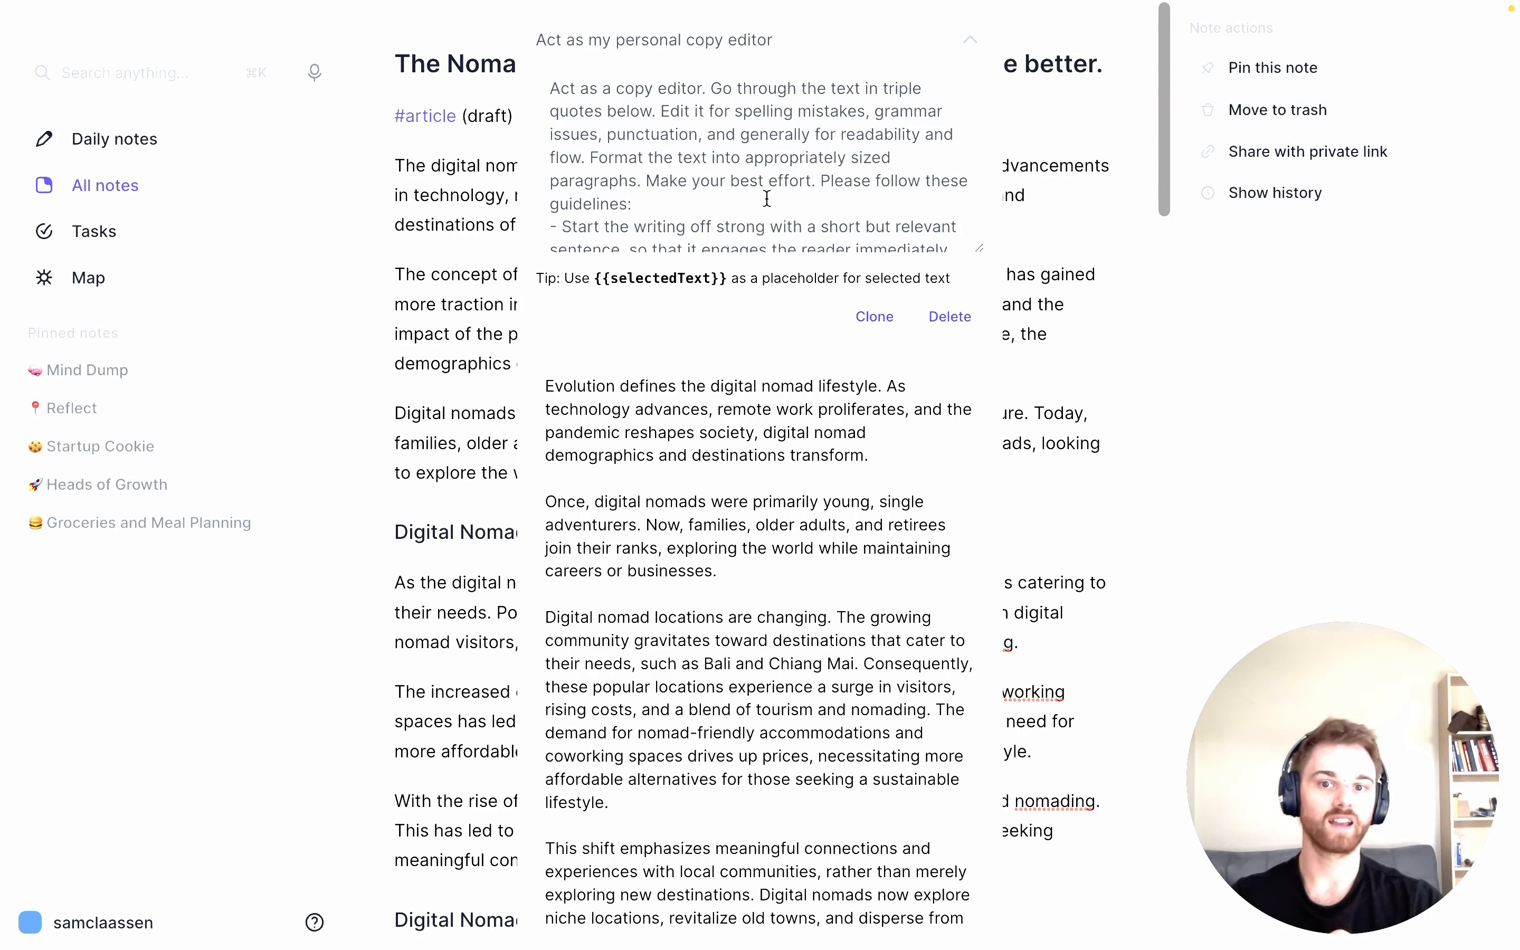